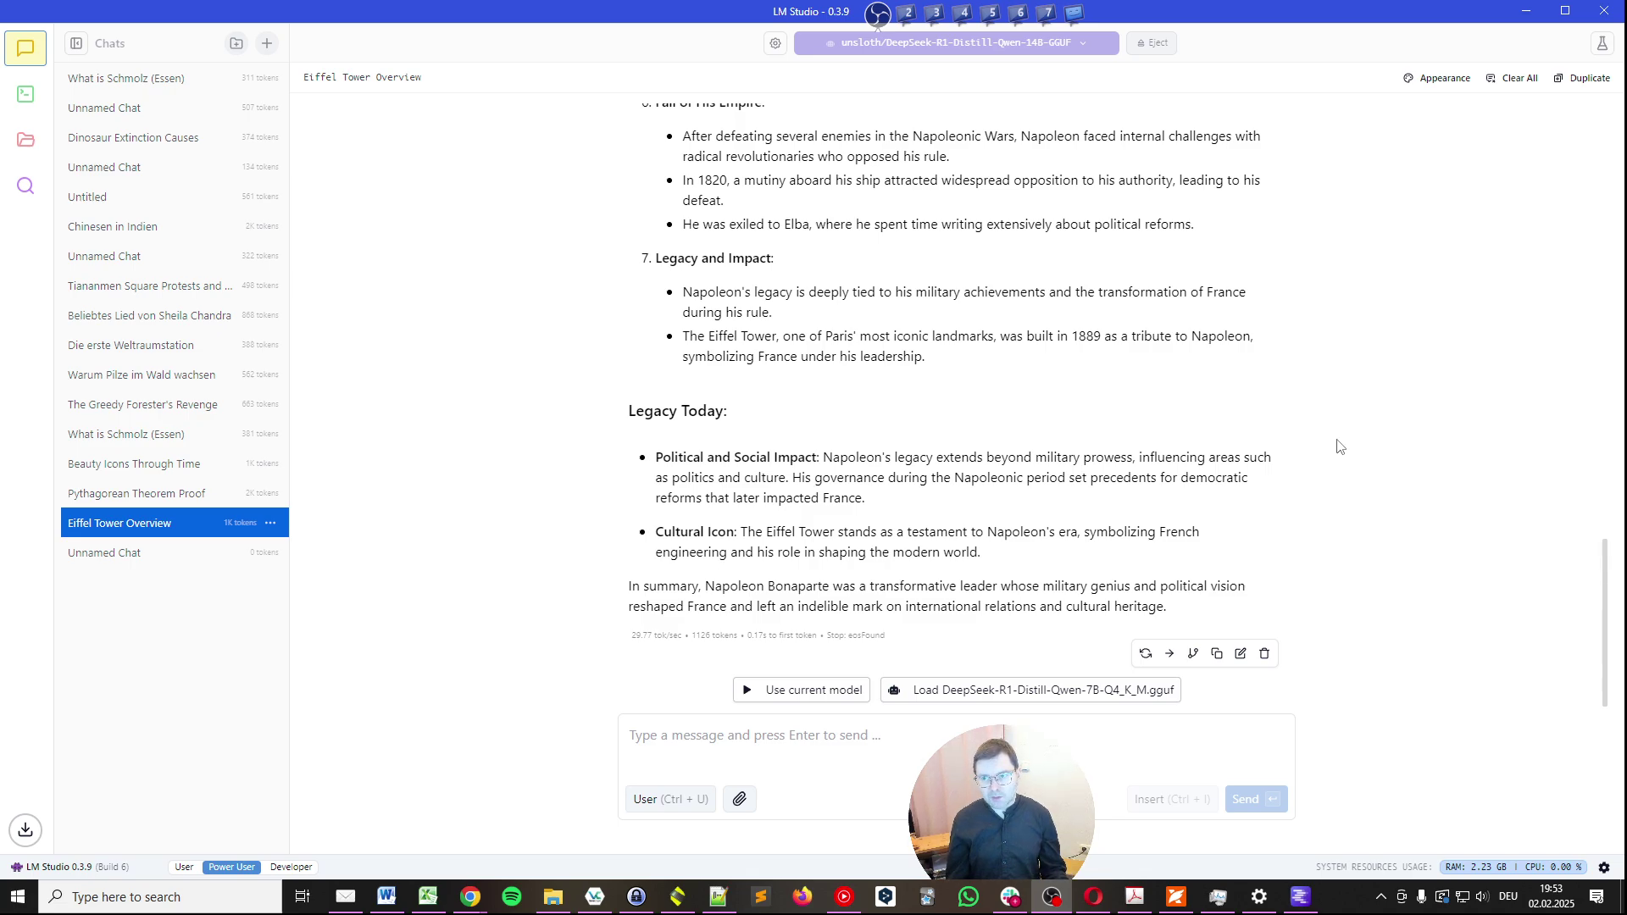
# Close the LM Studio window and quit LM Studio from the system tray.
pyautogui.click(1603, 11)
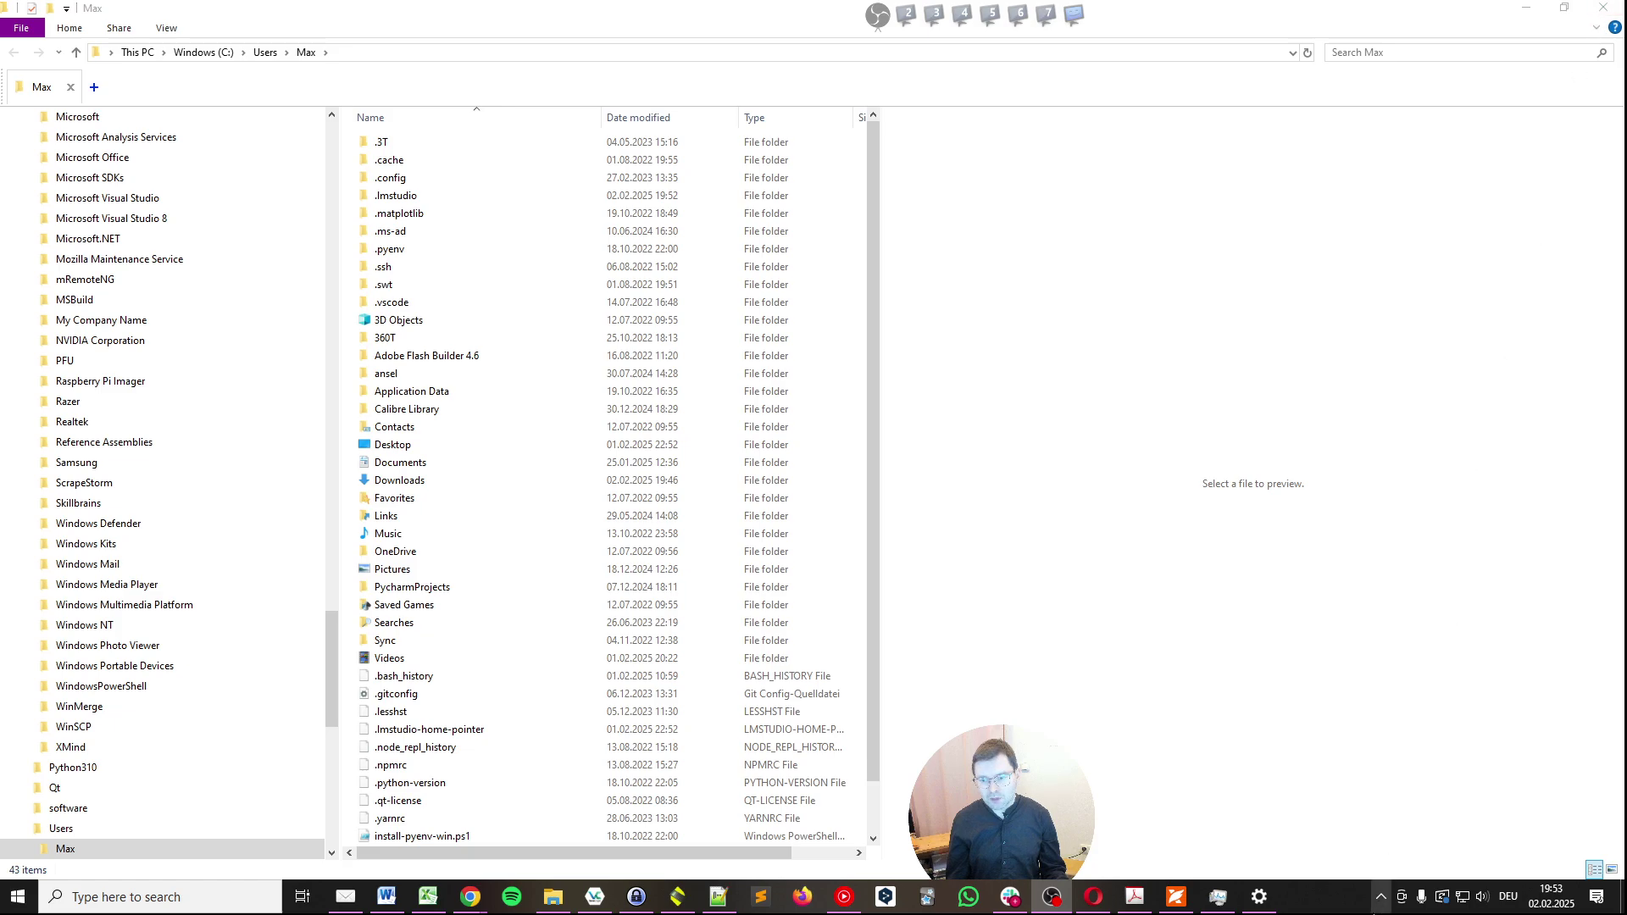
pyautogui.click(1381, 897)
pyautogui.rightClick(1448, 861)
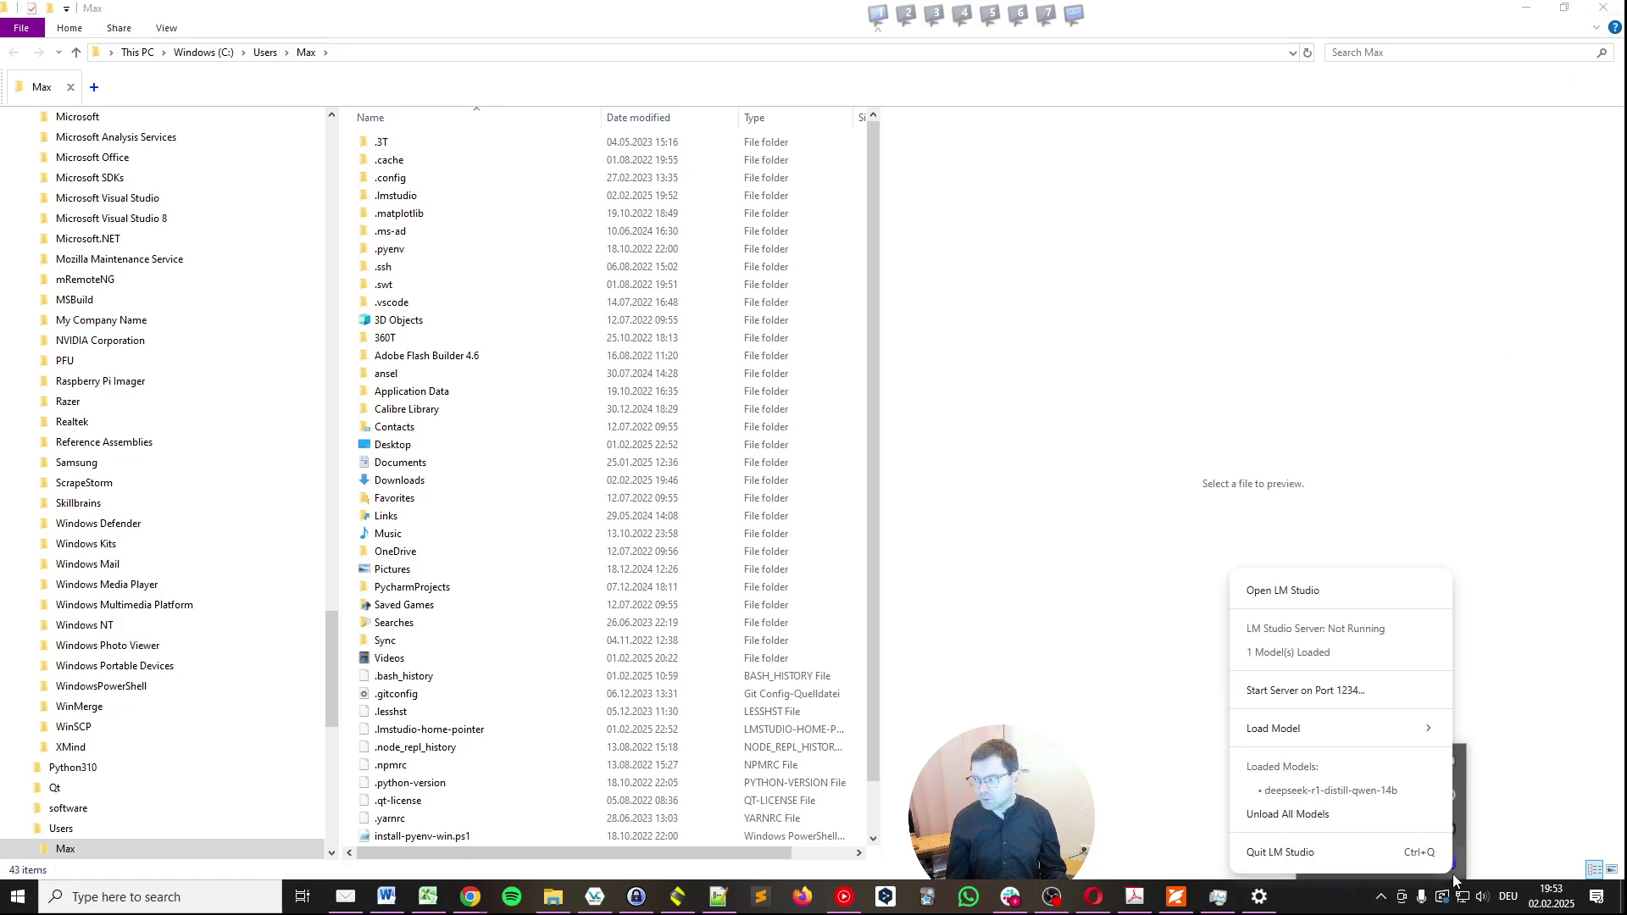
pyautogui.click(1345, 860)
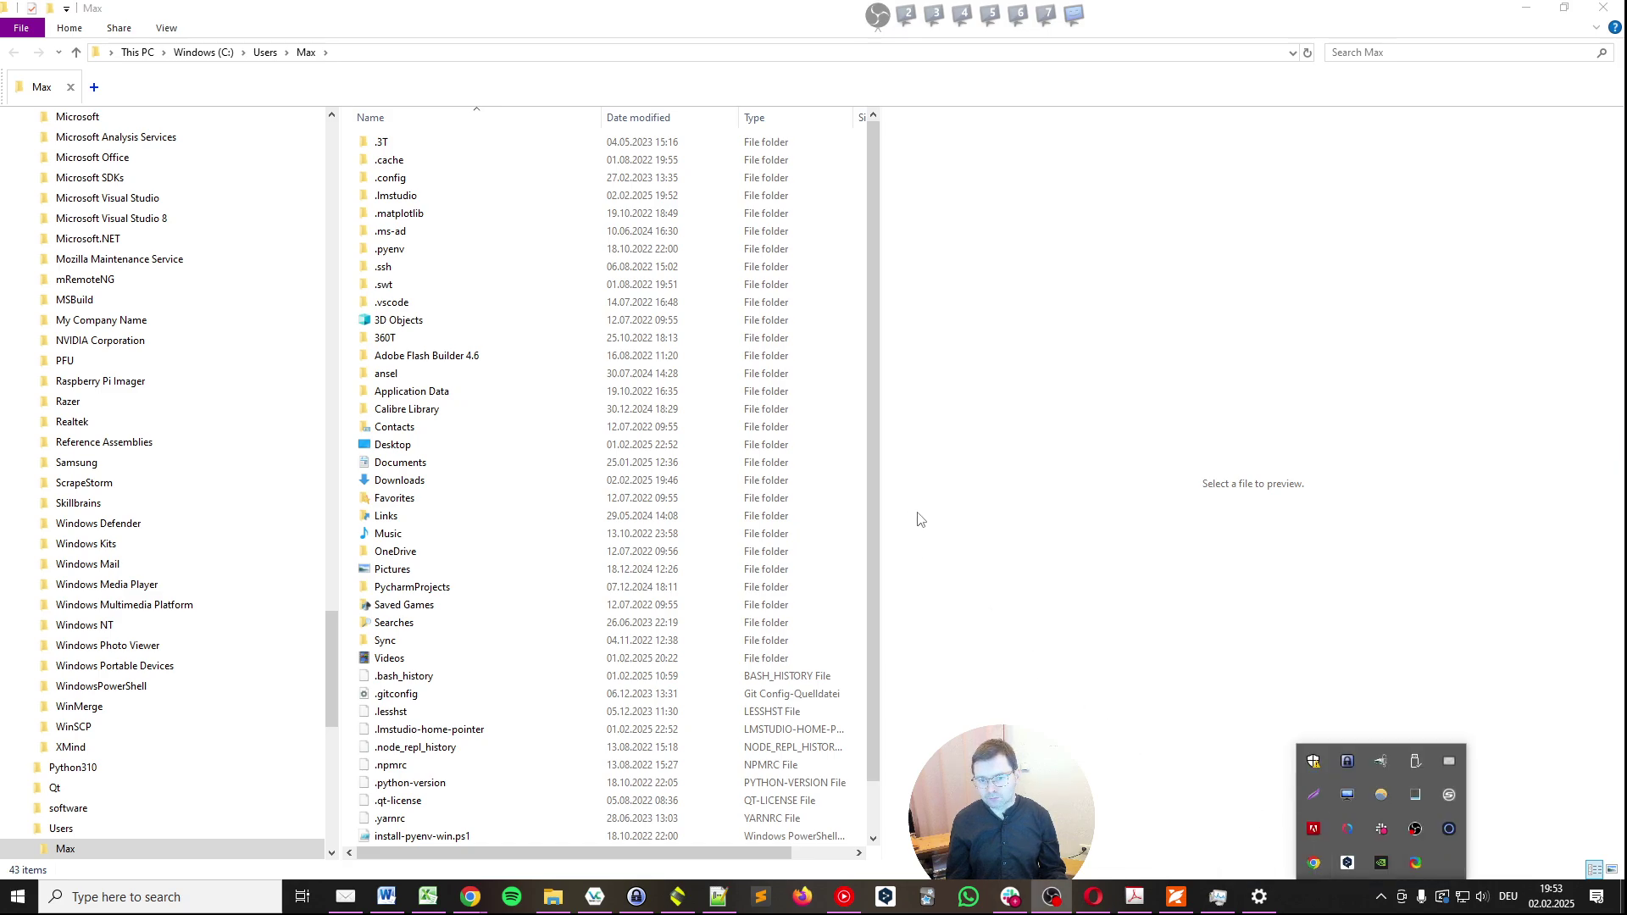
# Permanently delete the .lmstudio folder from the Max user folder.
pyautogui.click(674, 222)
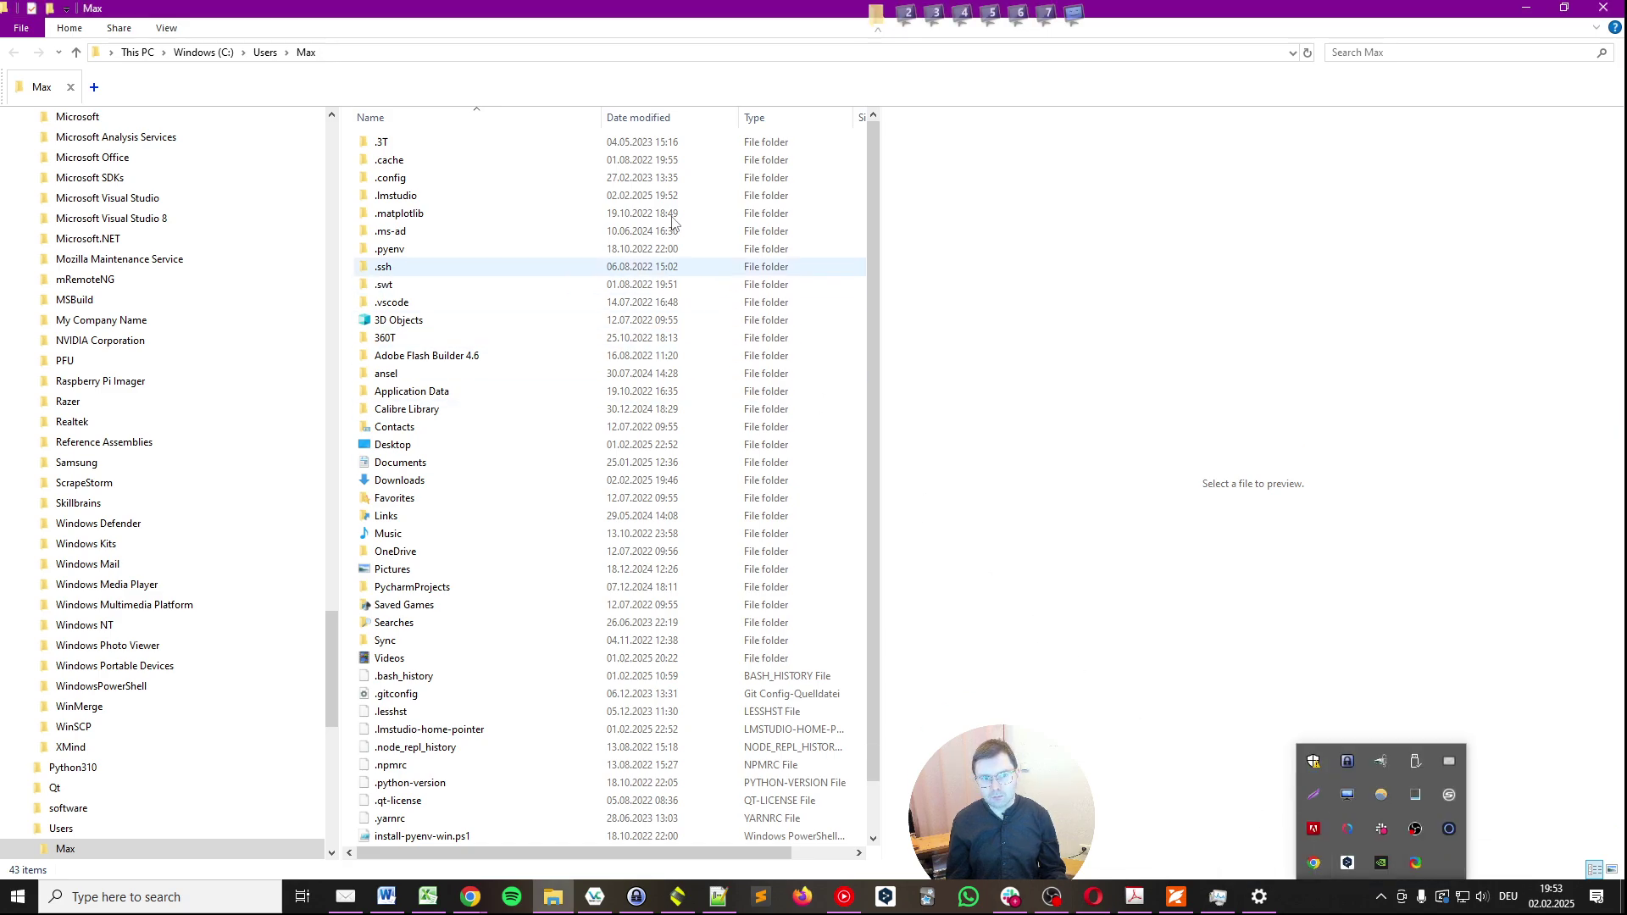
pyautogui.click(347, 52)
pyautogui.click(132, 56)
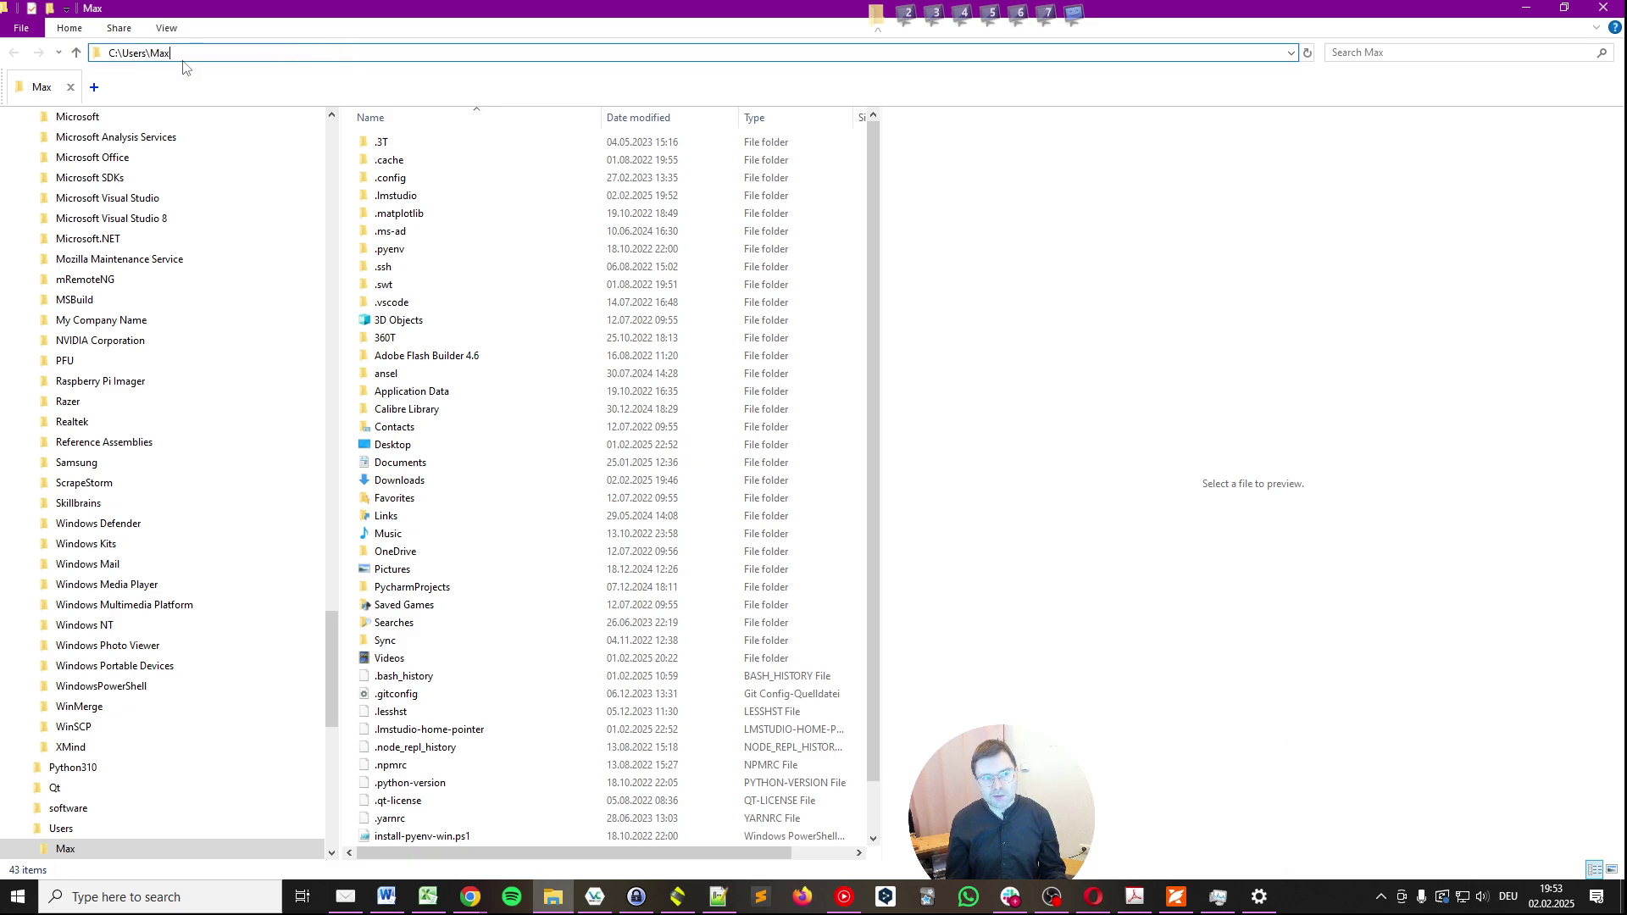
pyautogui.click(485, 200)
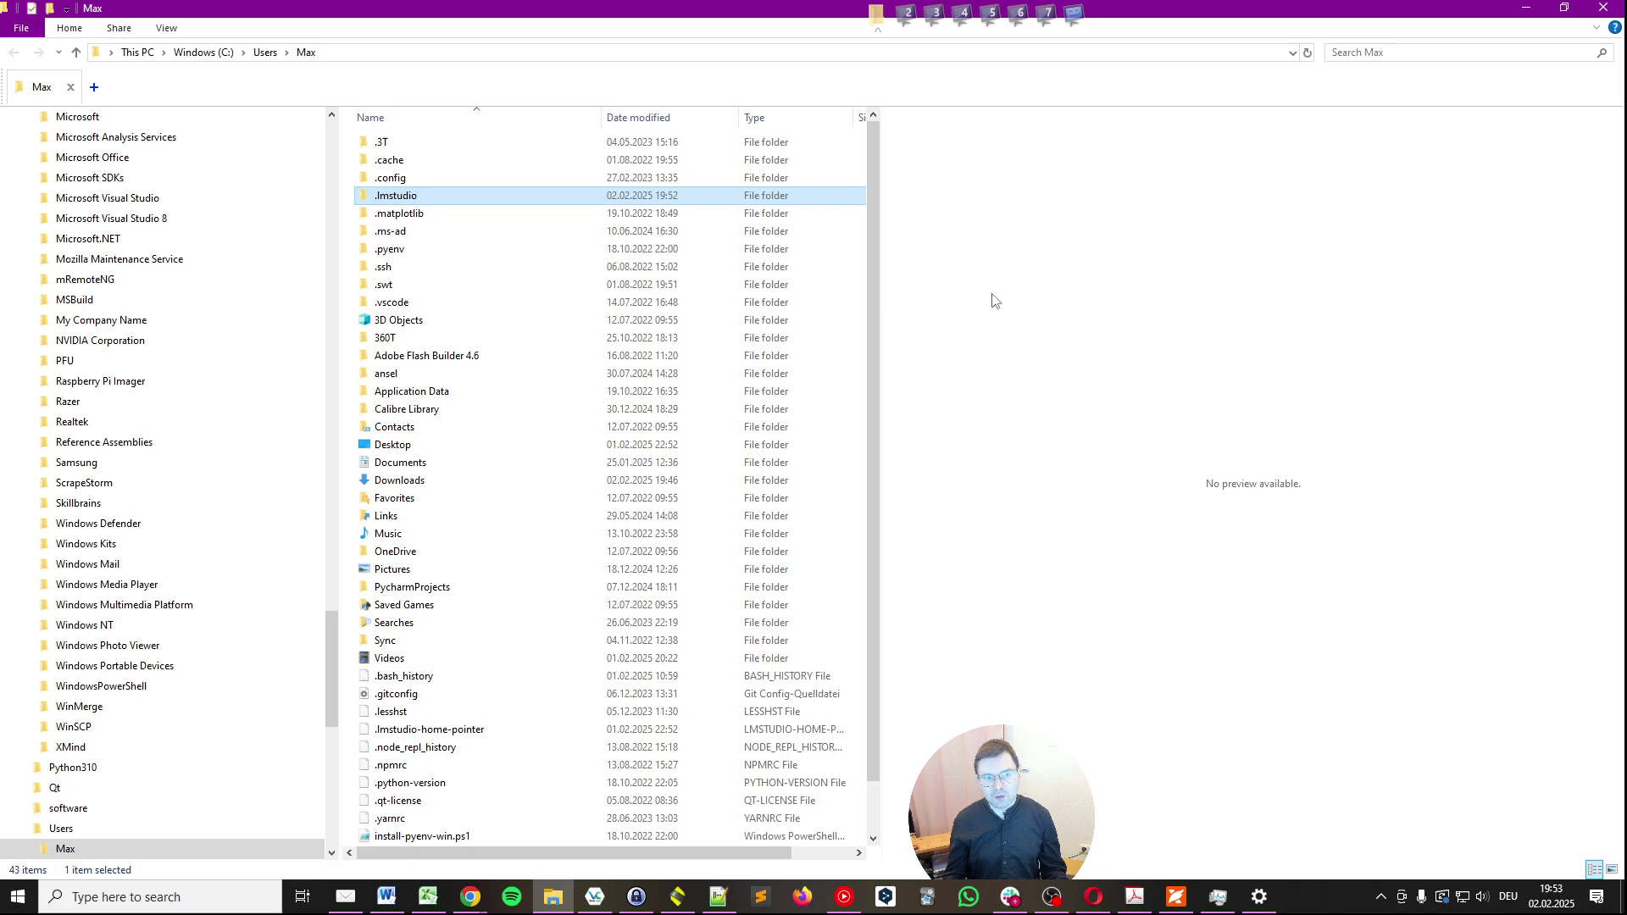
pyautogui.hotkey('shift', 'Delete')
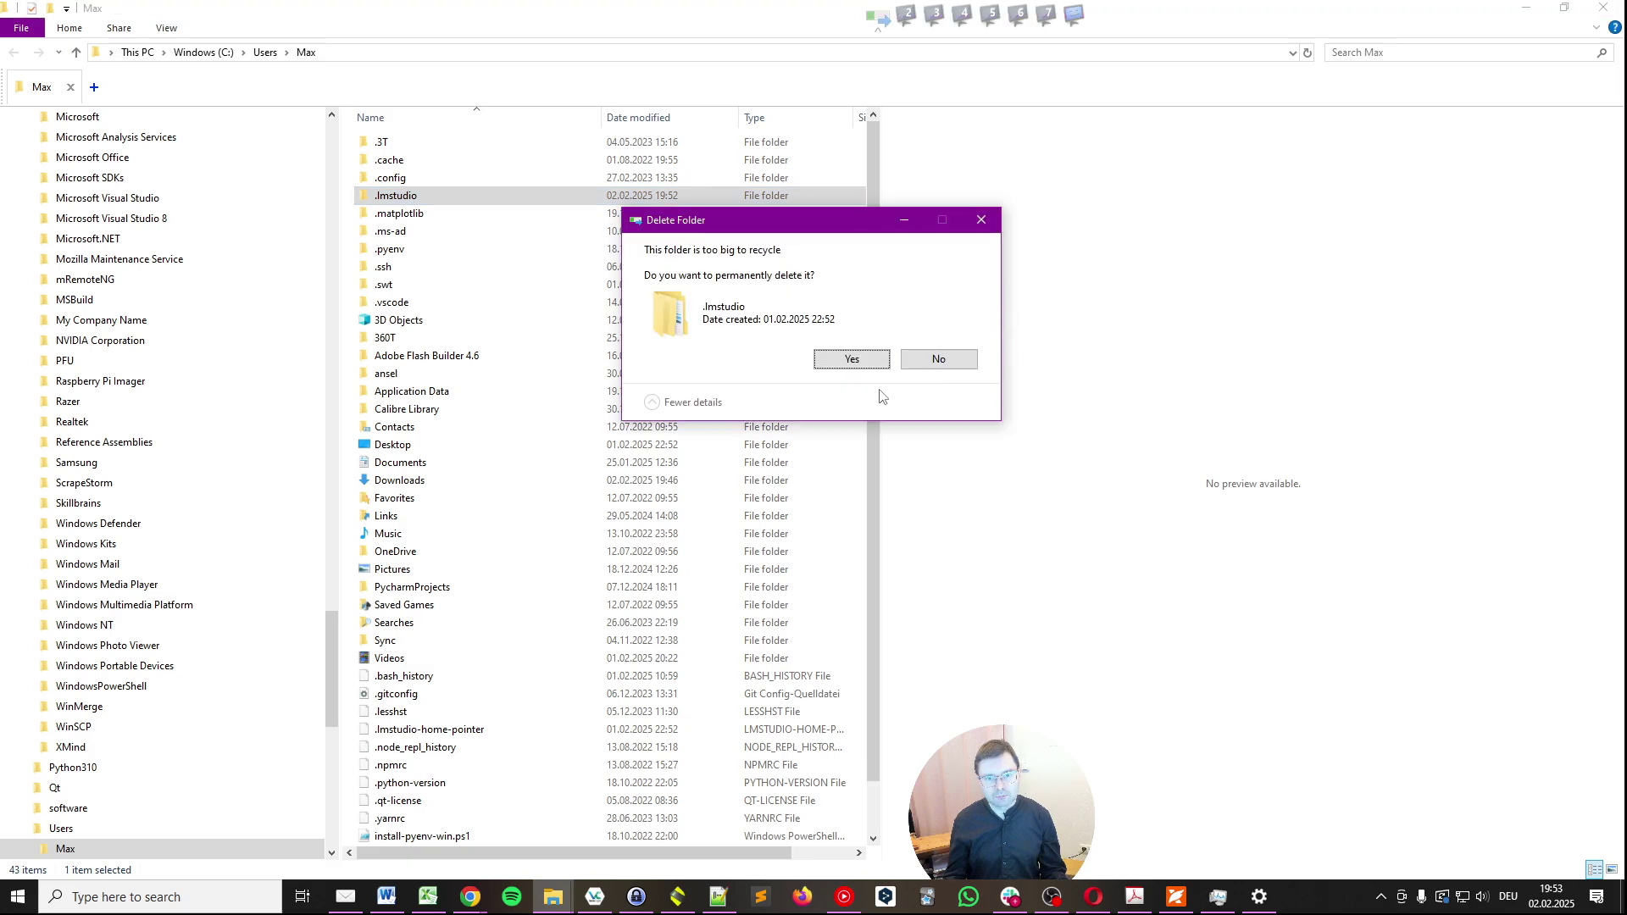
pyautogui.click(852, 359)
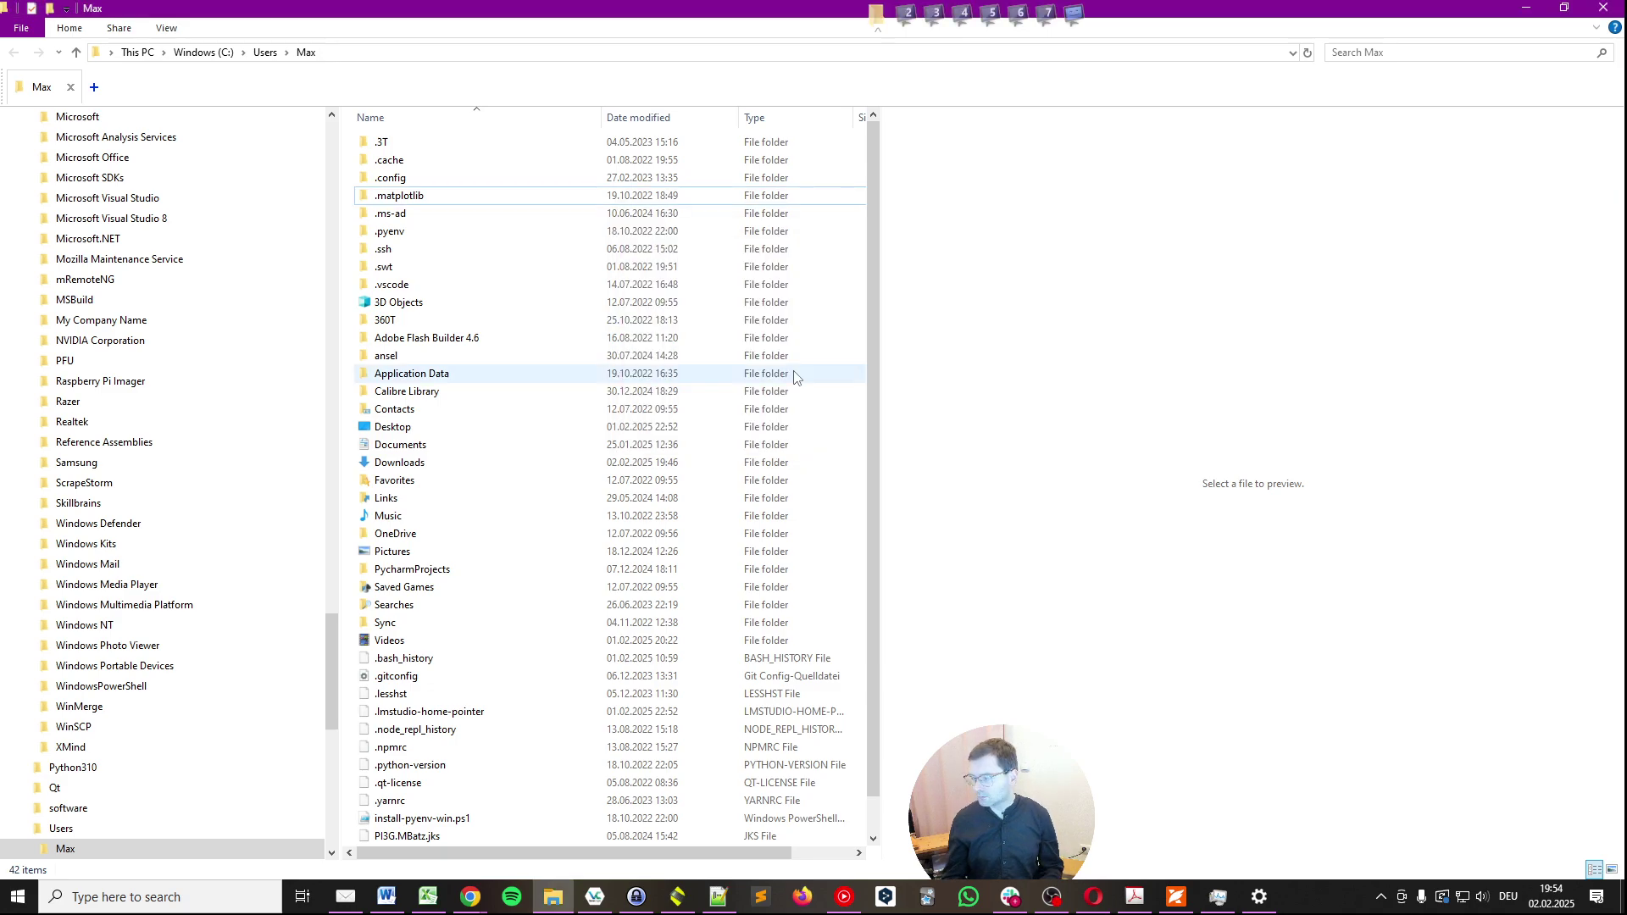
# Delete the .lmstudio-home-pointer file from the Max user folder.
pyautogui.click(430, 710)
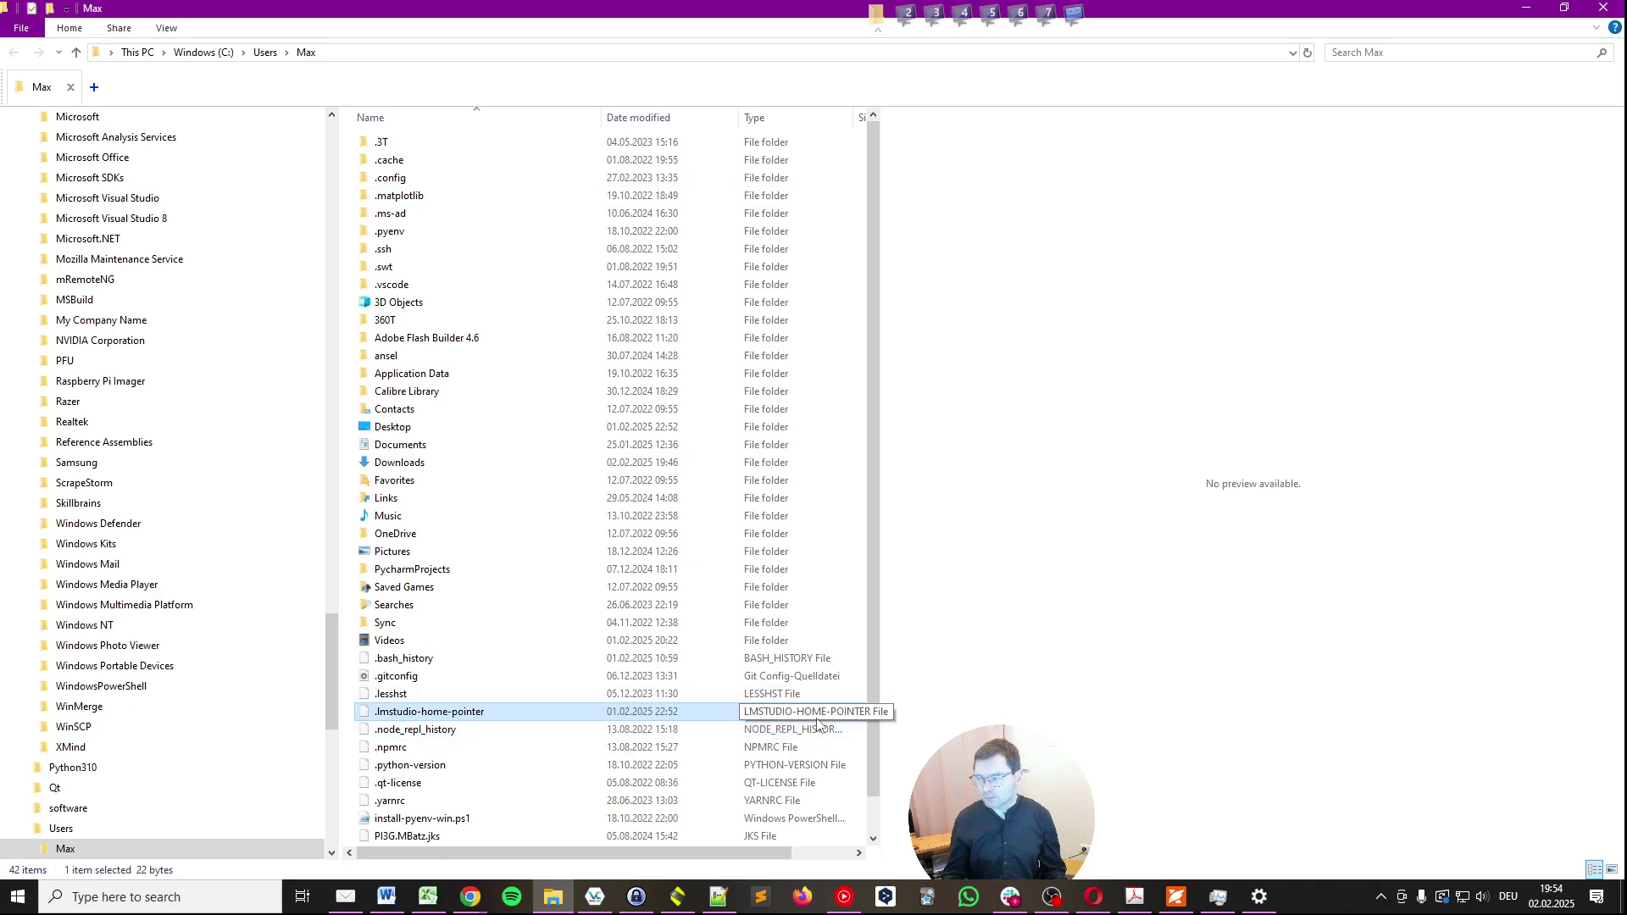
pyautogui.press('Delete')
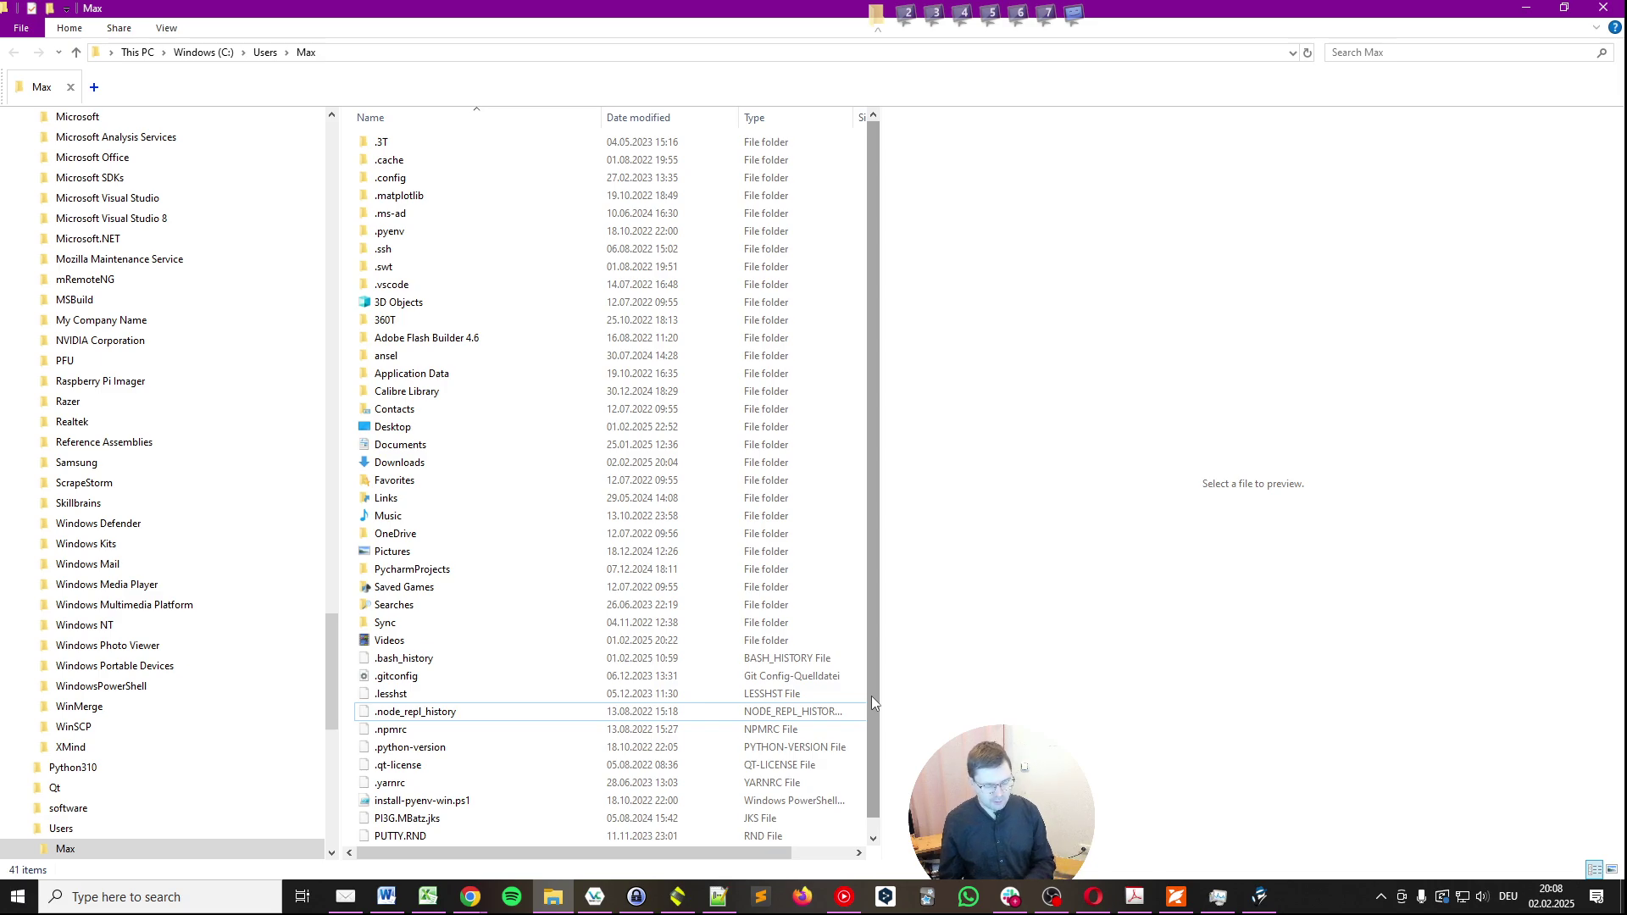
# Launch Programs and Features with appwiz.cpl from the Run prompt.
pyautogui.press('super+r')
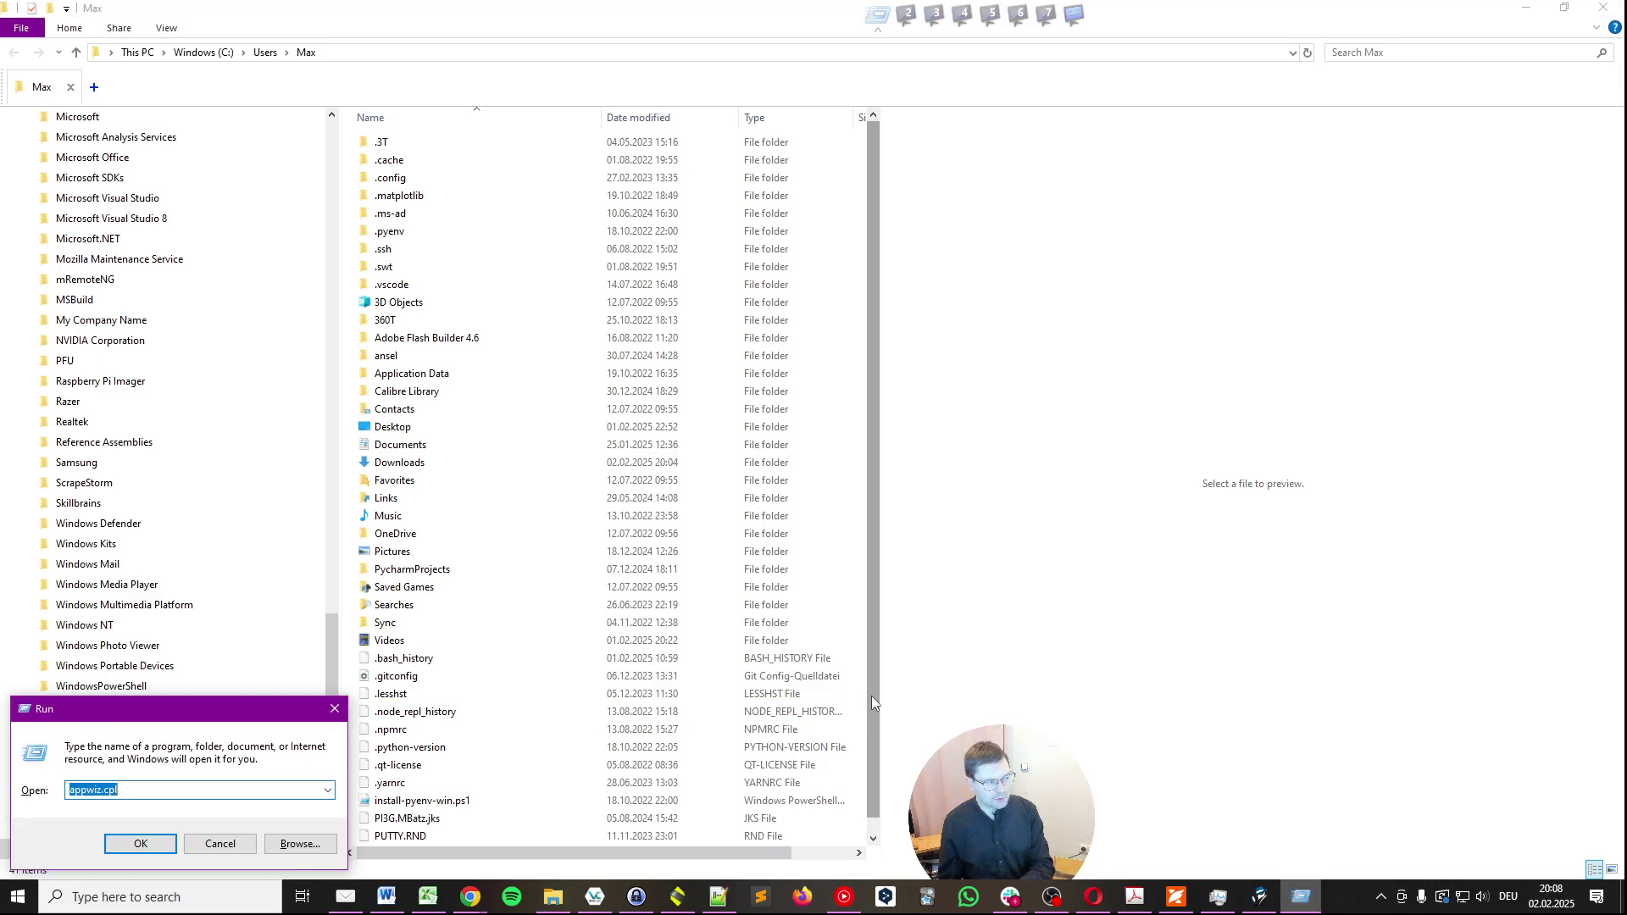
pyautogui.press('Left')
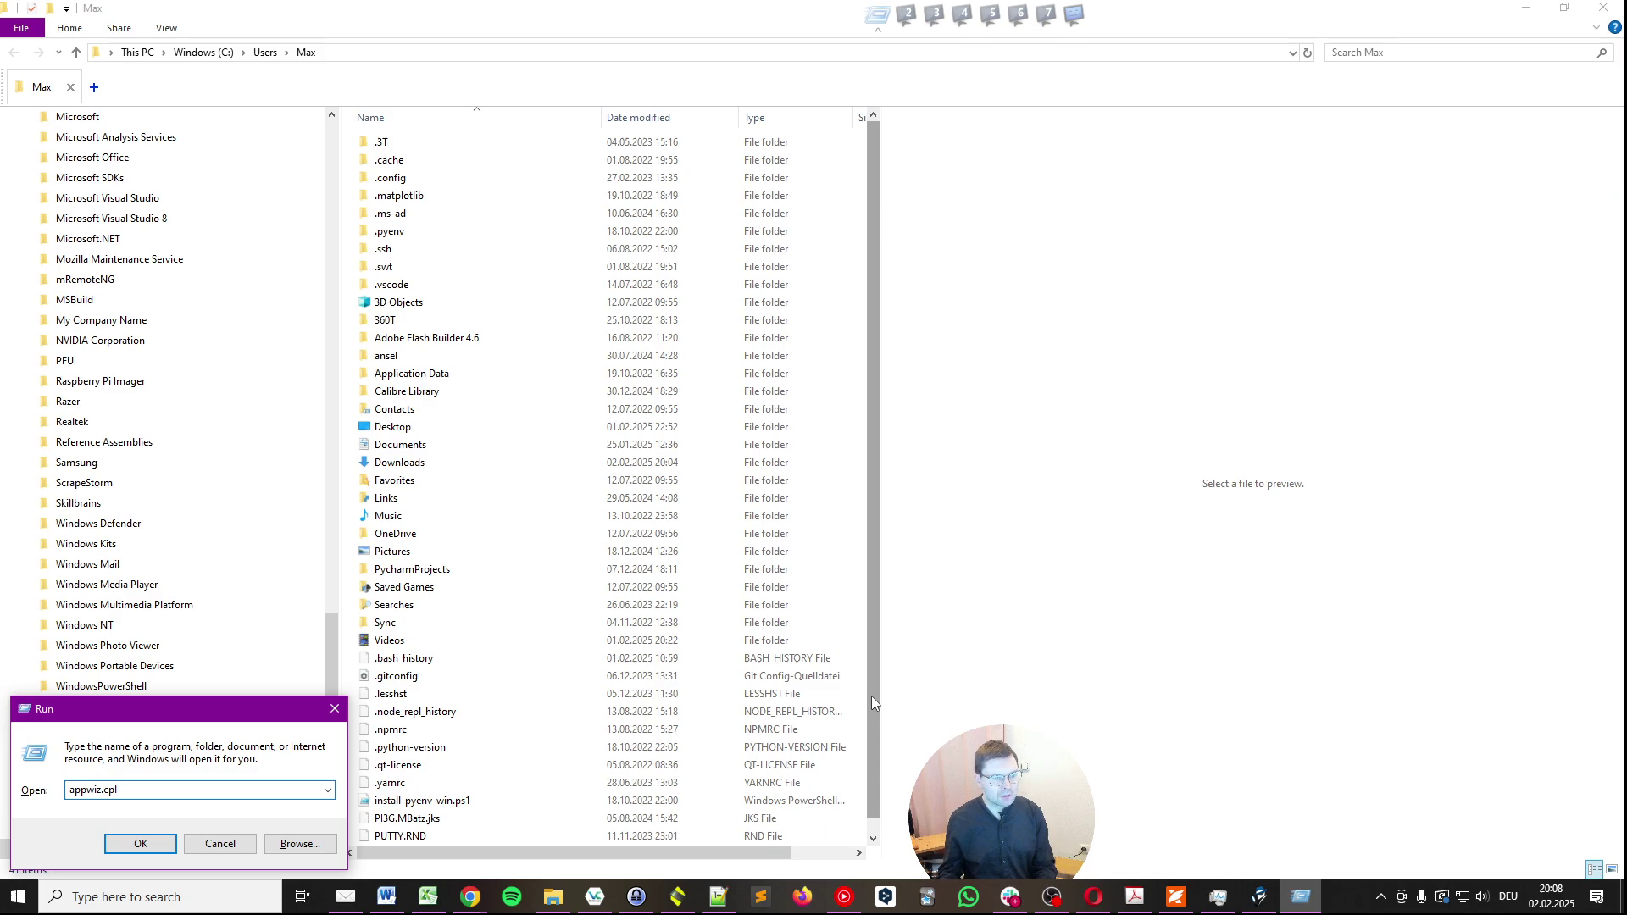
pyautogui.press('Return')
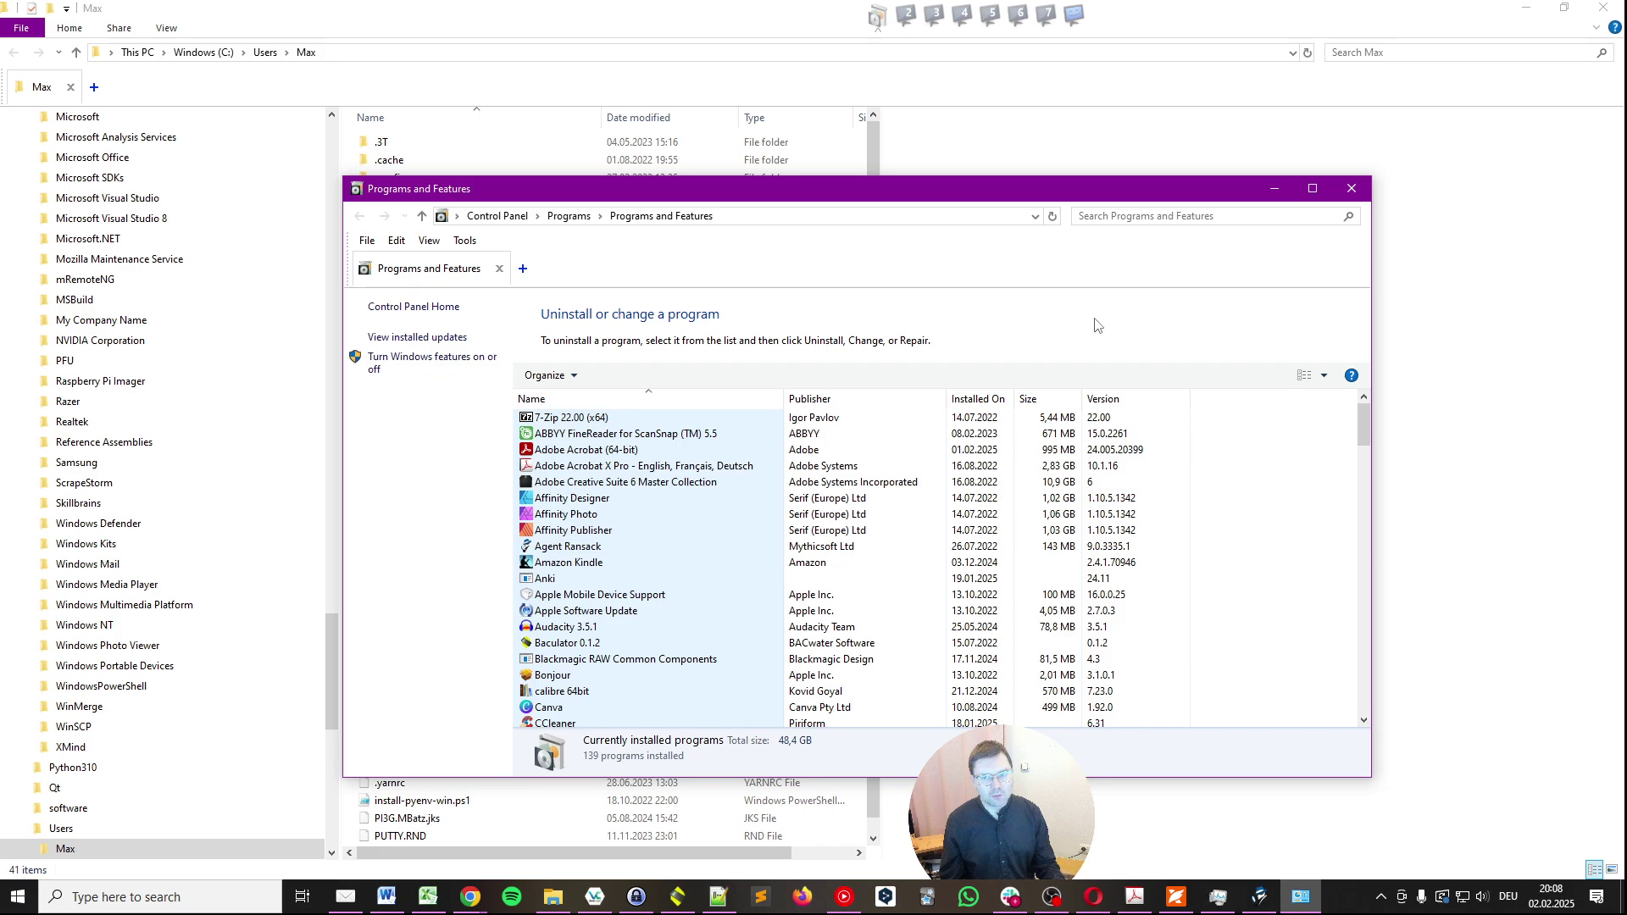
# Search for LM and uninstall LM Studio 0.3.9 through its uninstall wizard.
pyautogui.click(1118, 215)
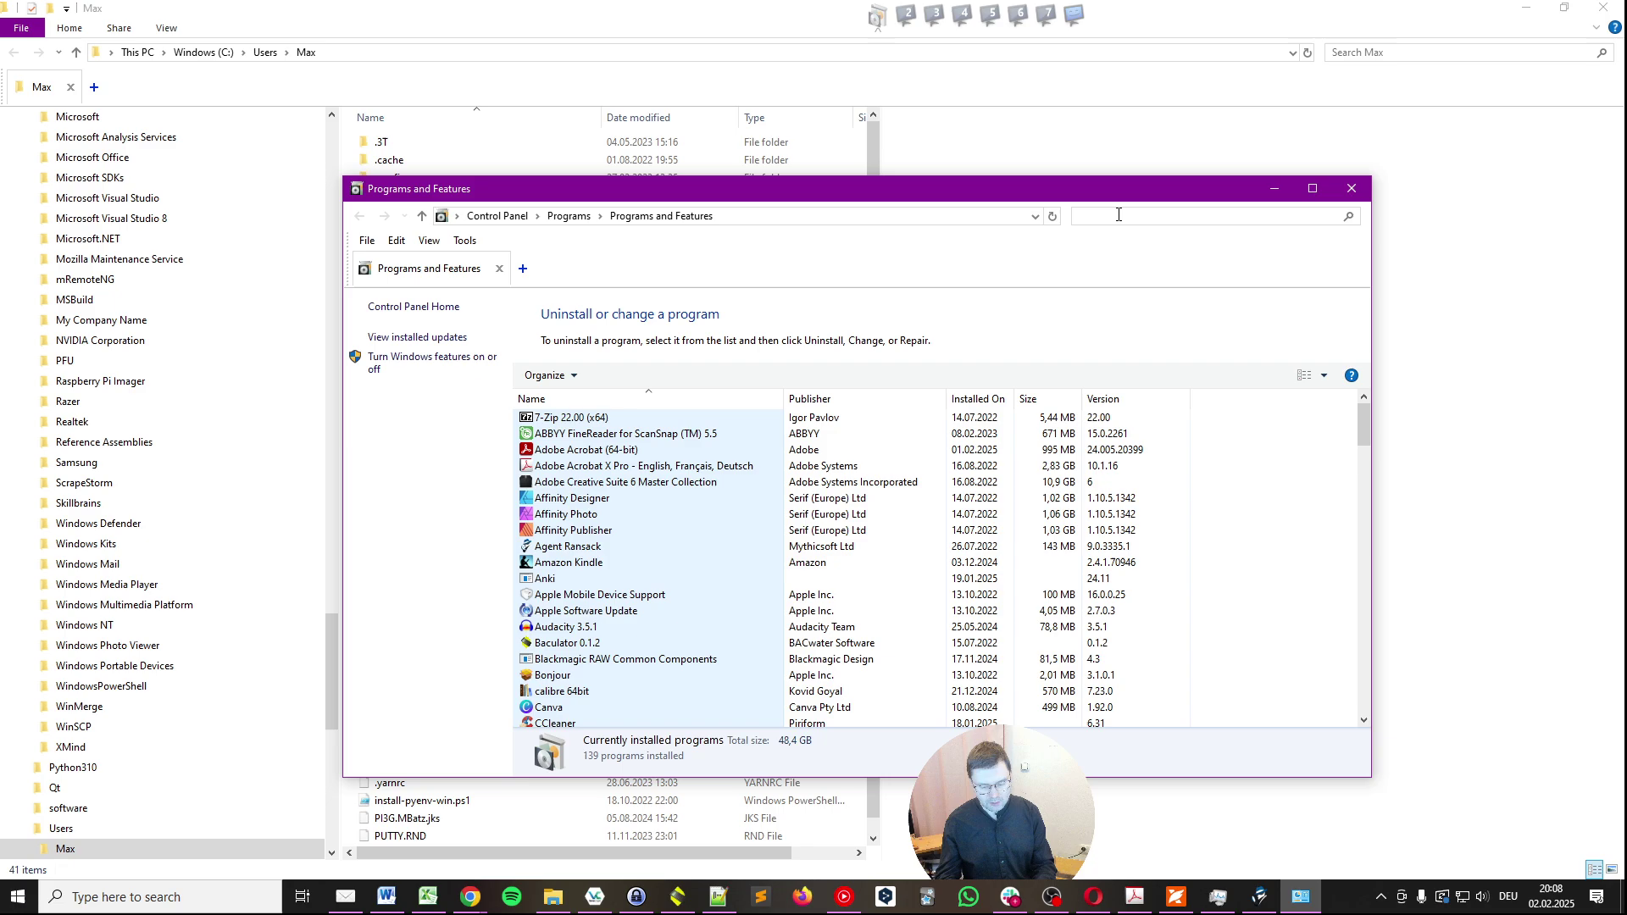
pyautogui.write('LM')
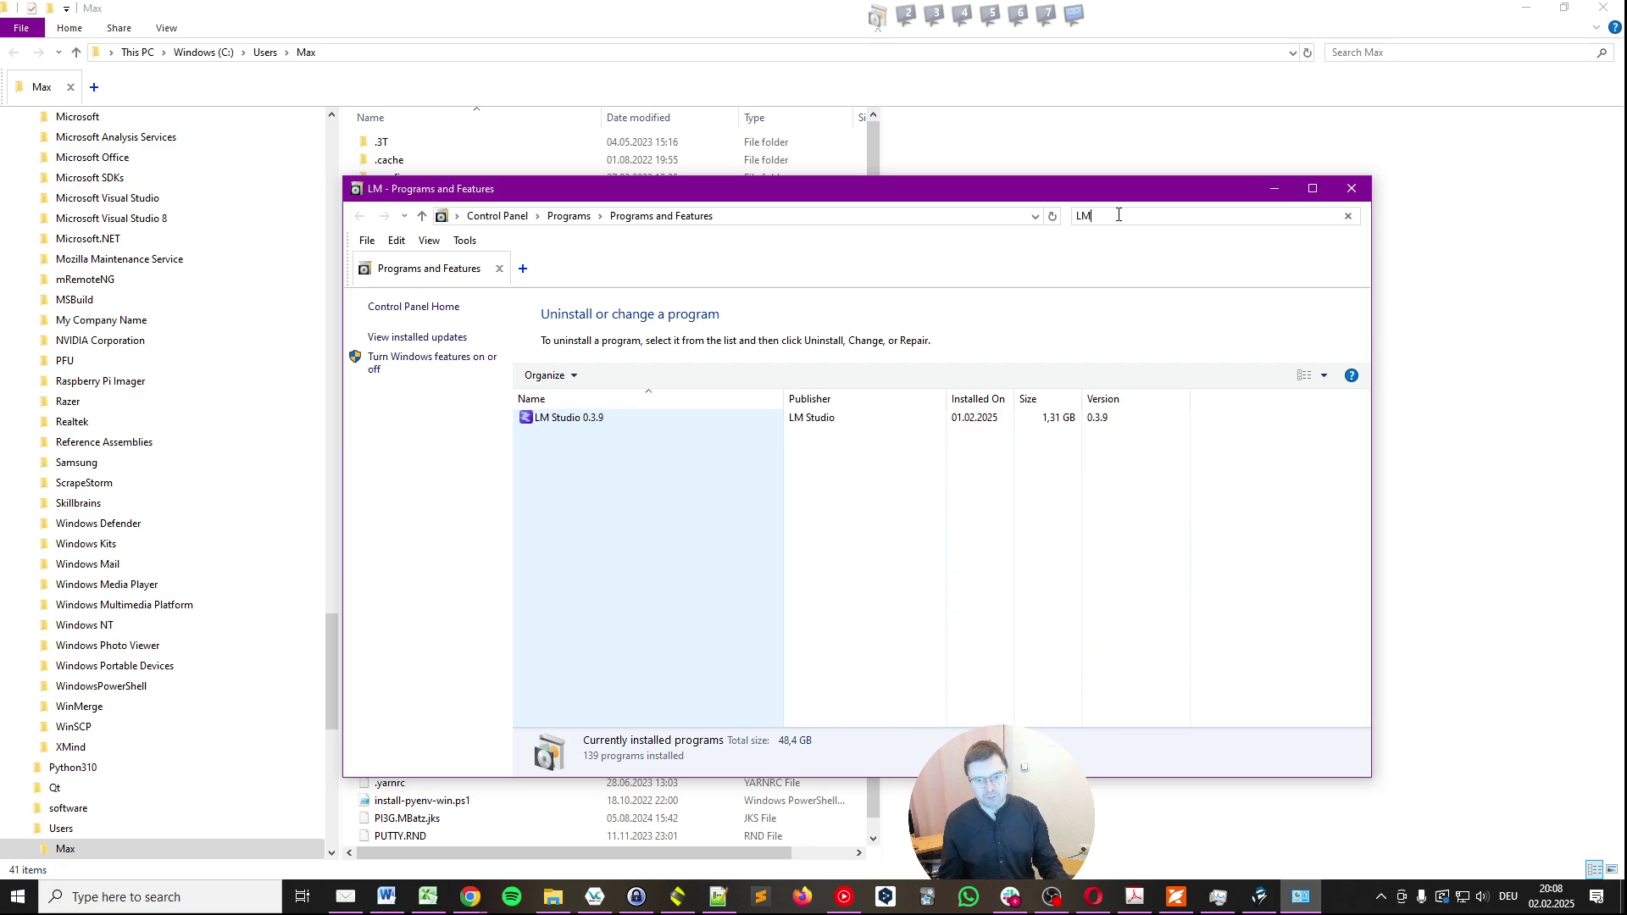
pyautogui.click(617, 420)
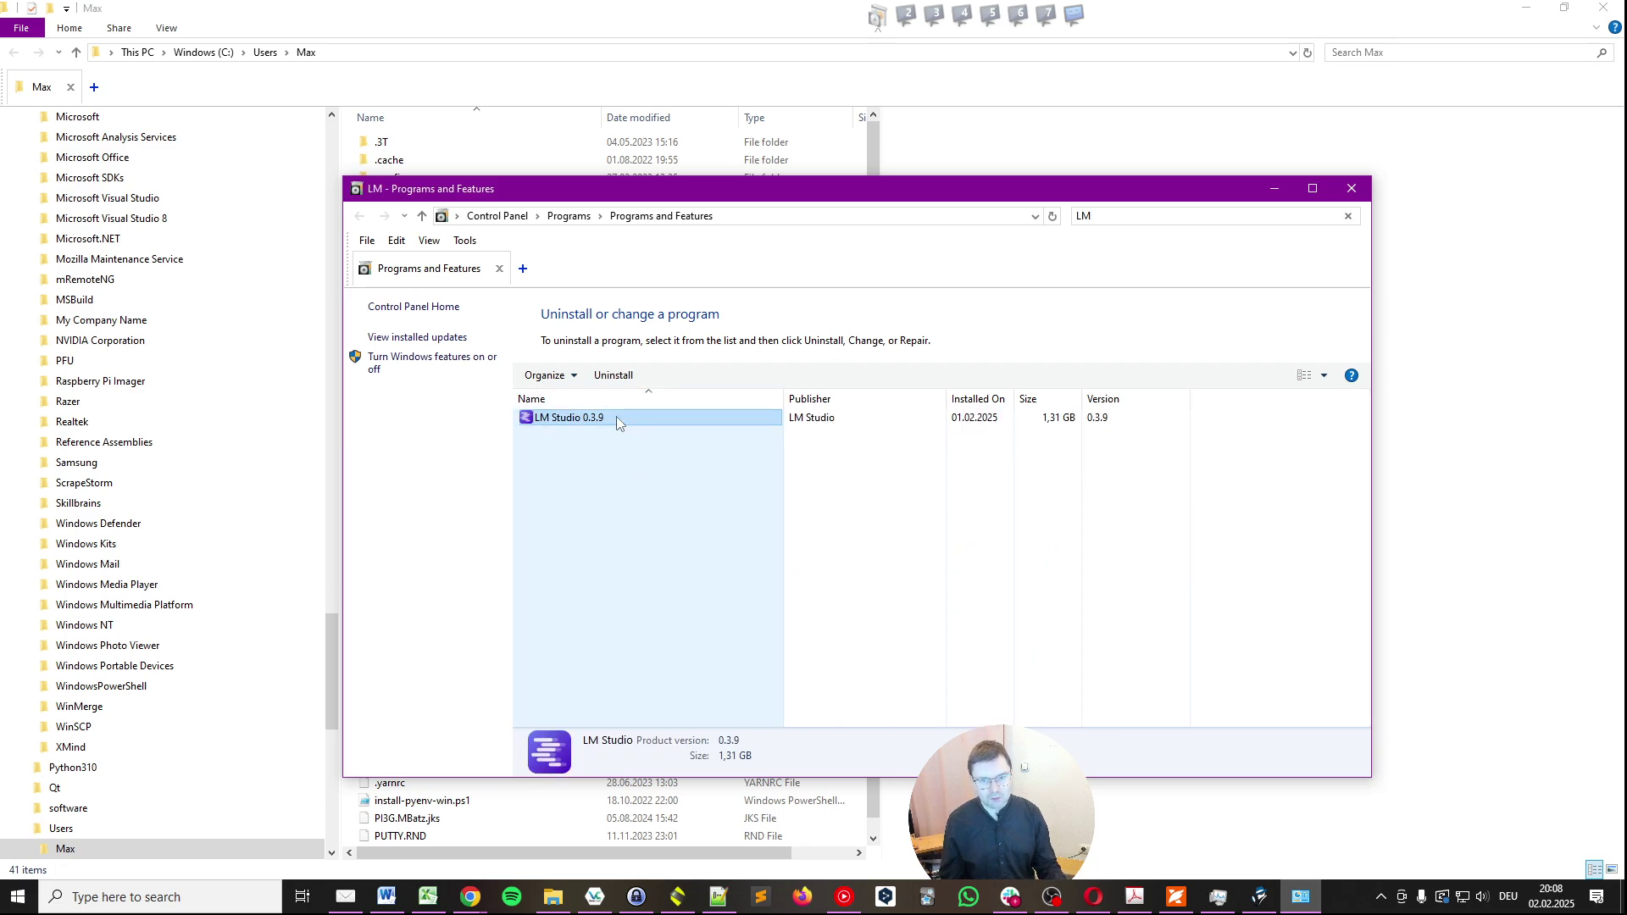
pyautogui.click(612, 375)
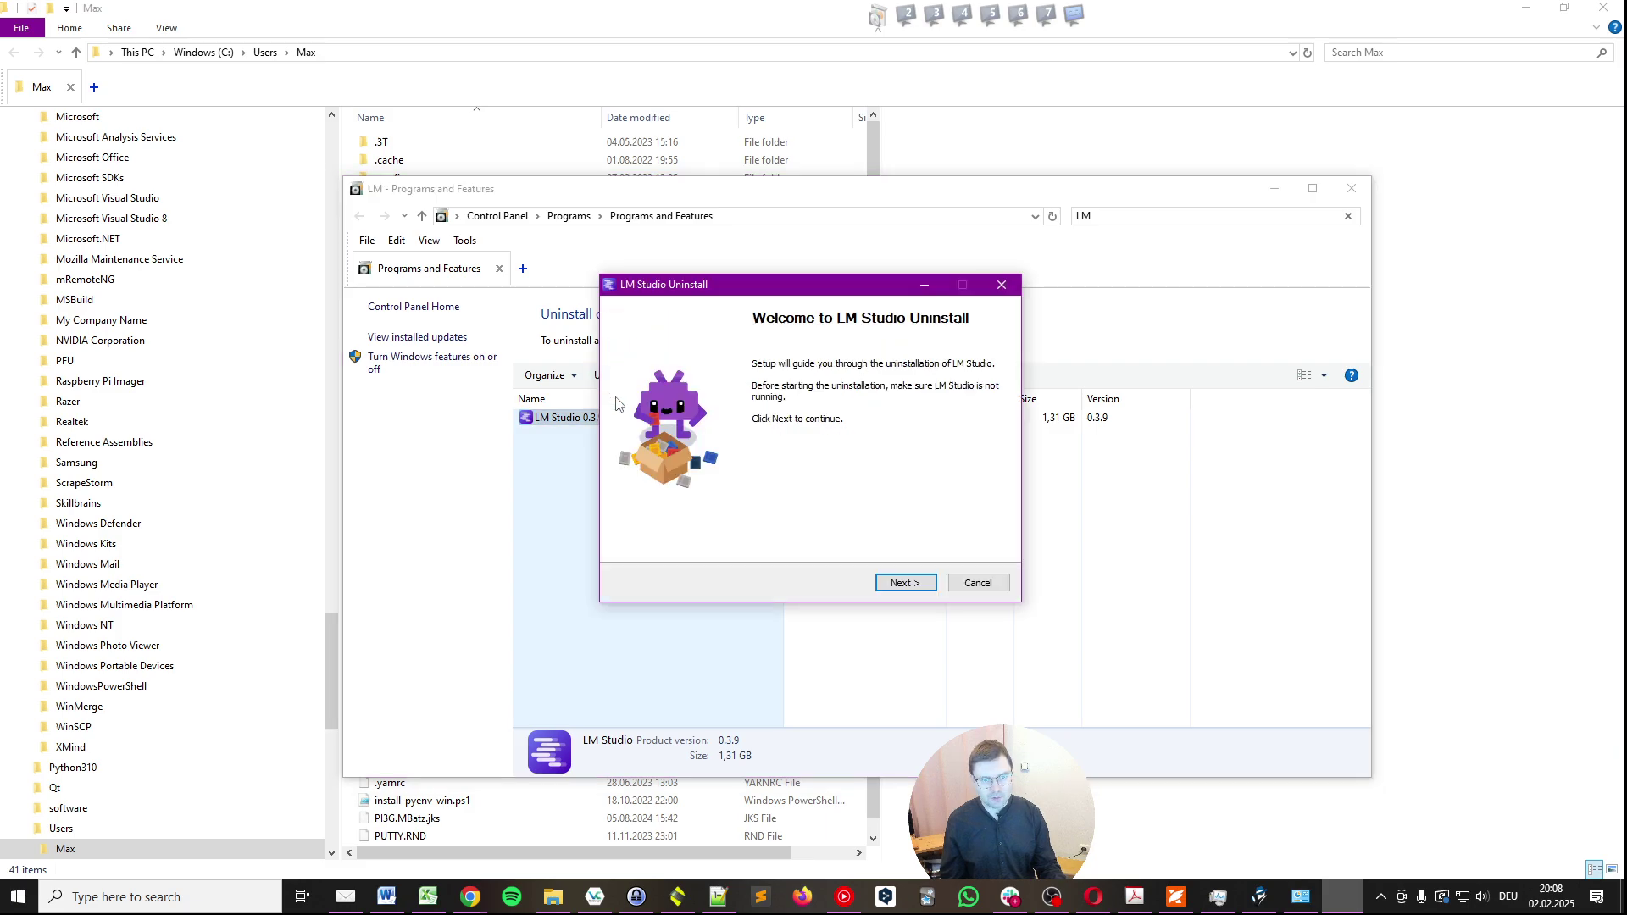
pyautogui.click(904, 582)
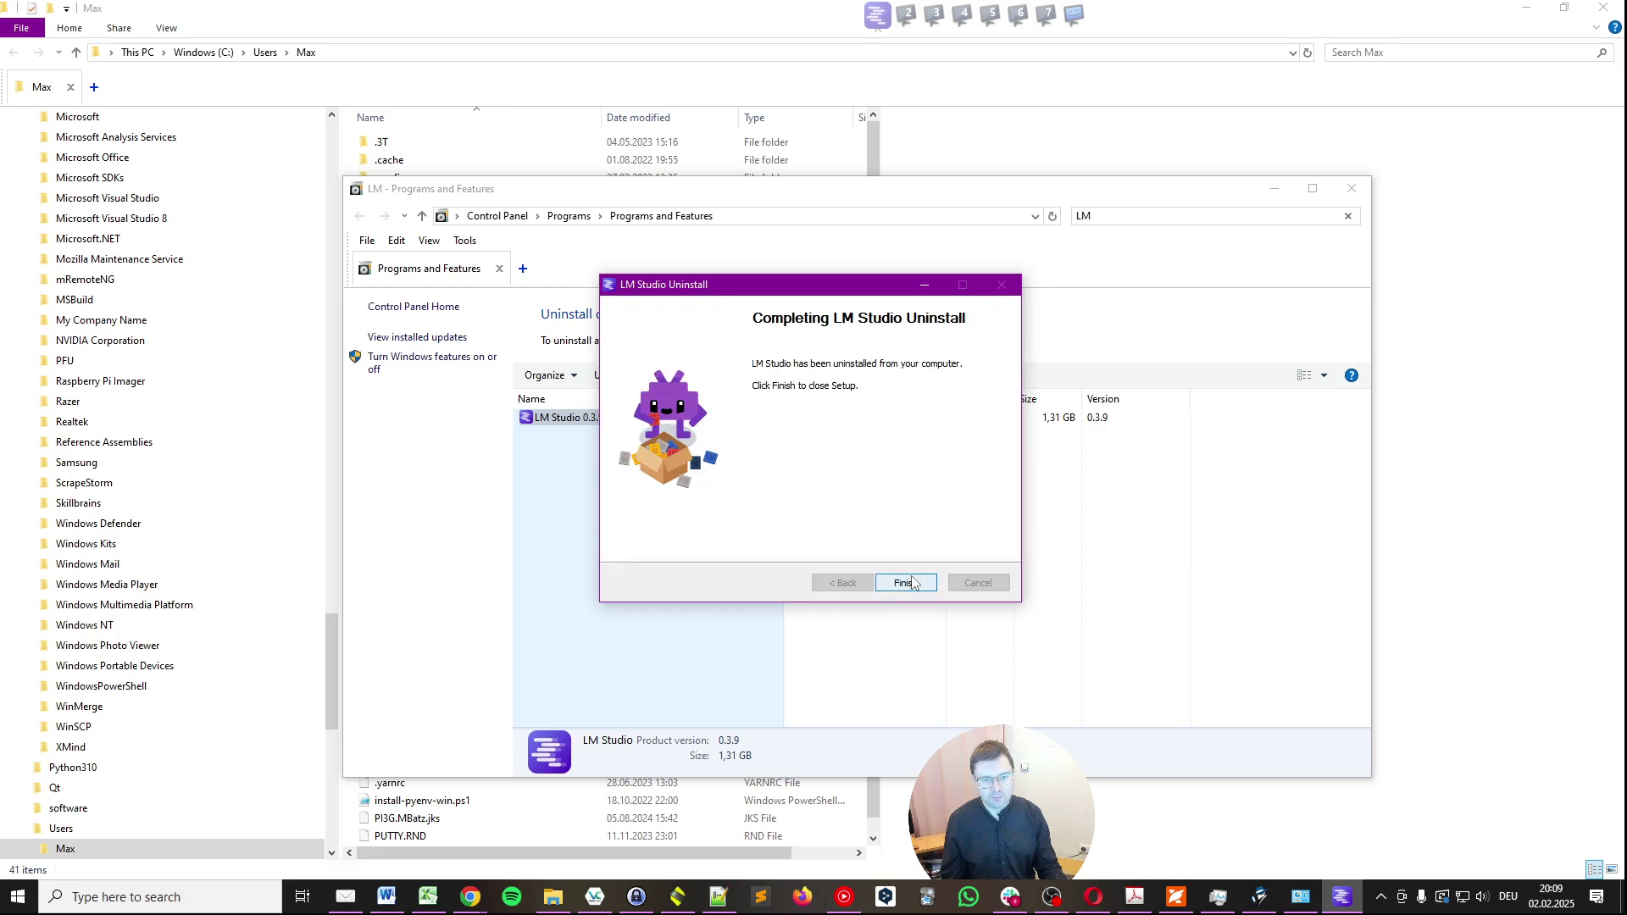
pyautogui.click(910, 584)
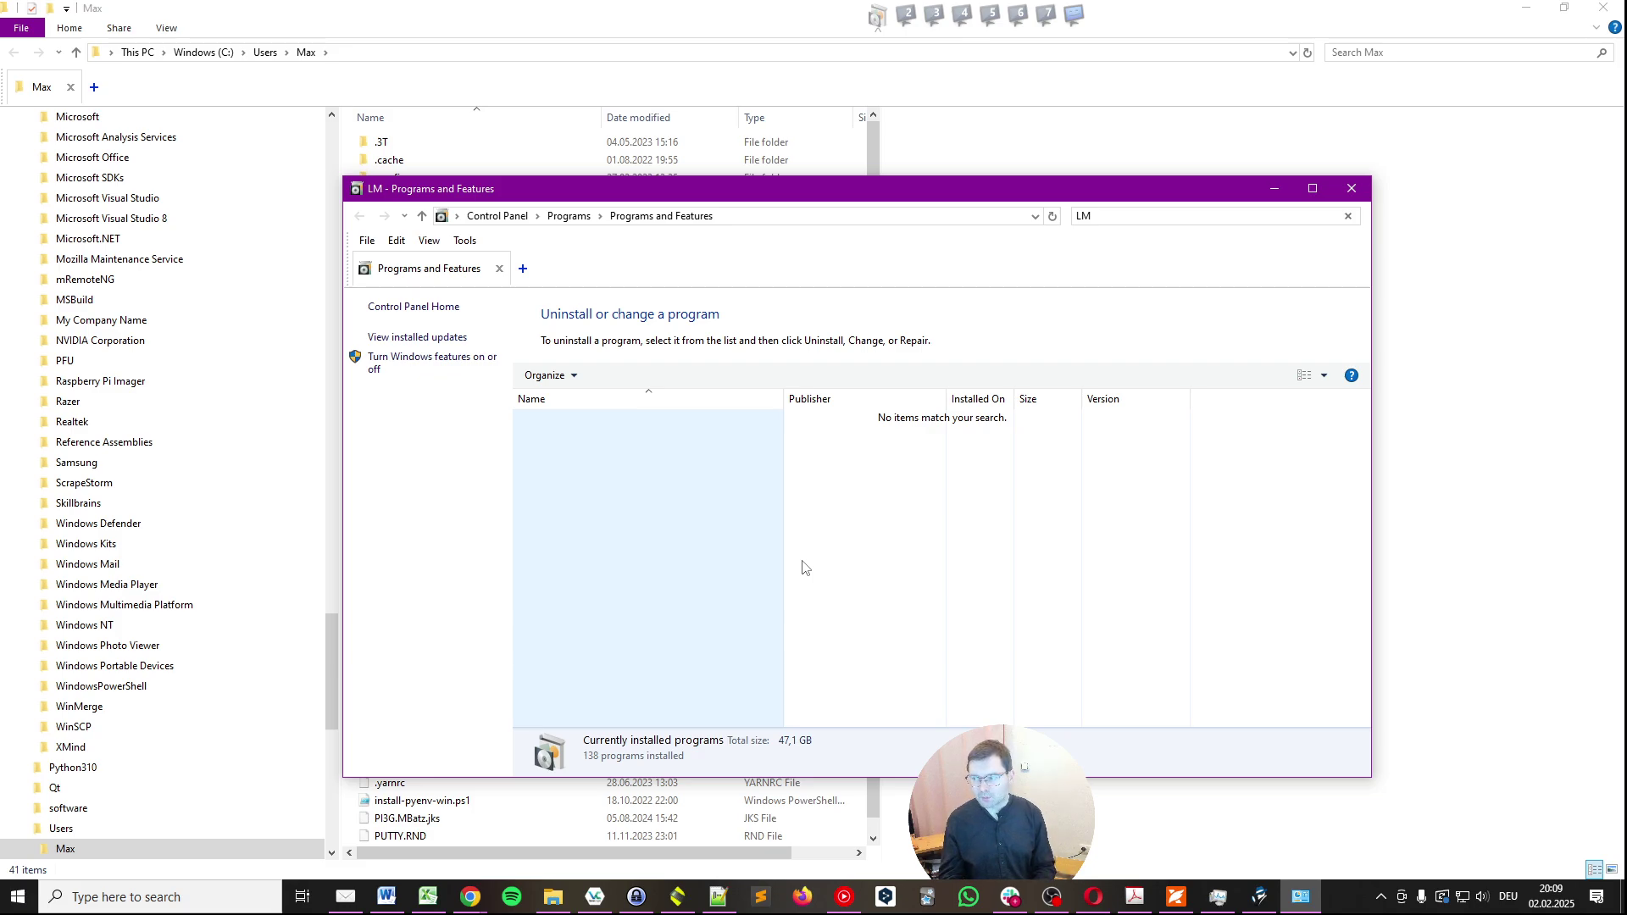
# Close Programs and Features, then delete LM Studio from C:\Users\Max\AppData\Local\Programs.
pyautogui.hotkey('alt', 'F4')
pyautogui.click(469, 52)
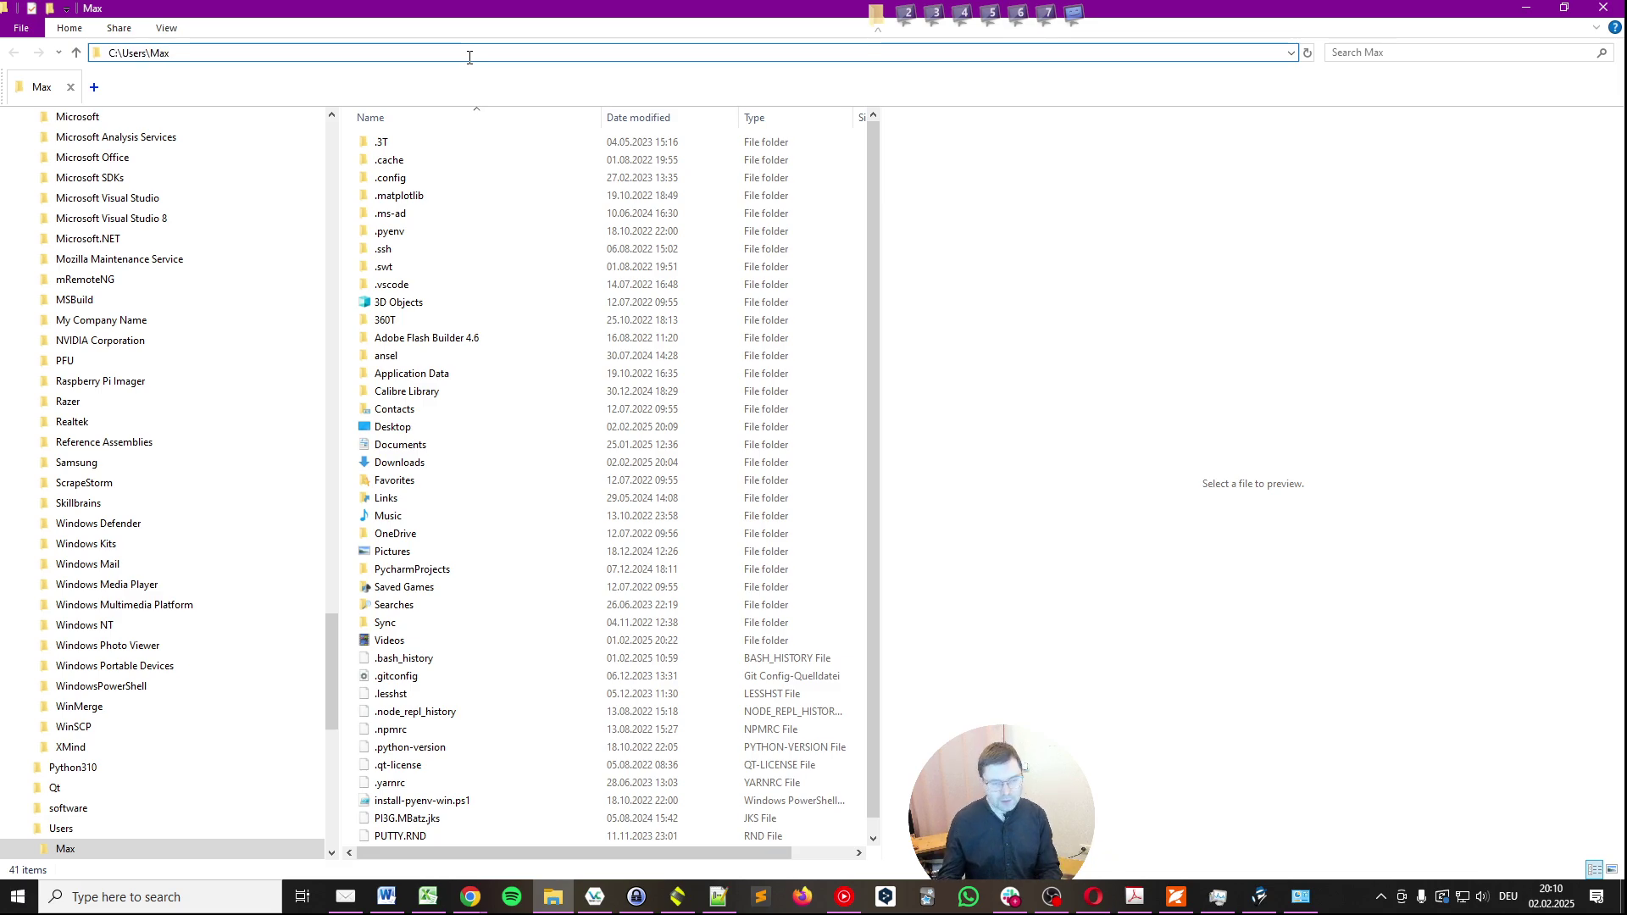
pyautogui.write('\\AppDat')
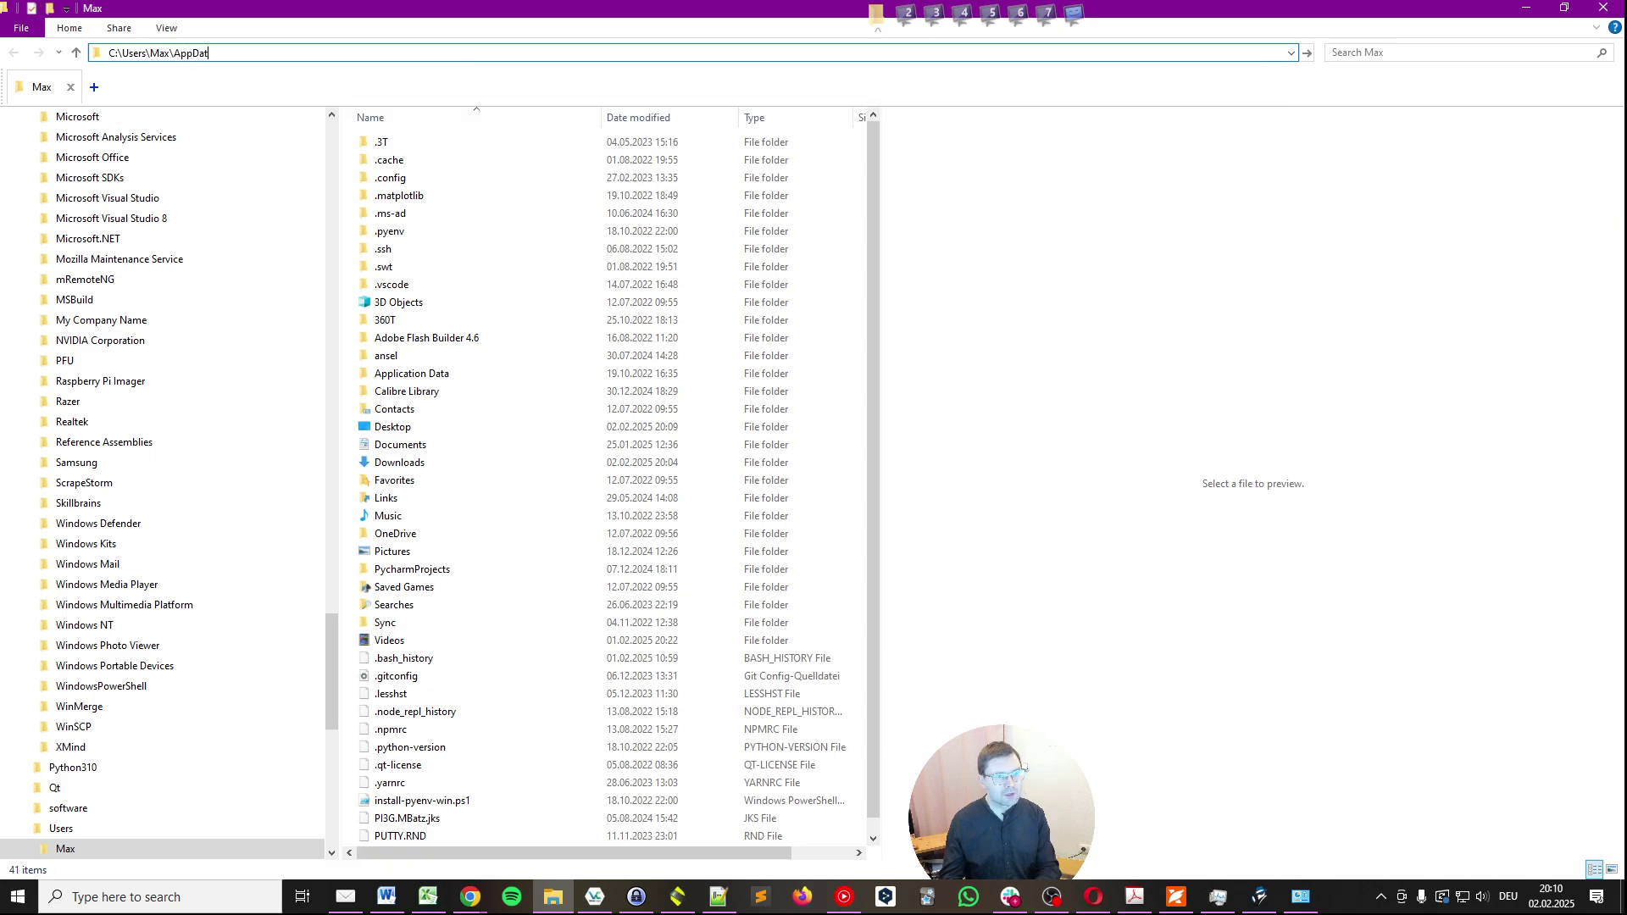
pyautogui.write('a\\')
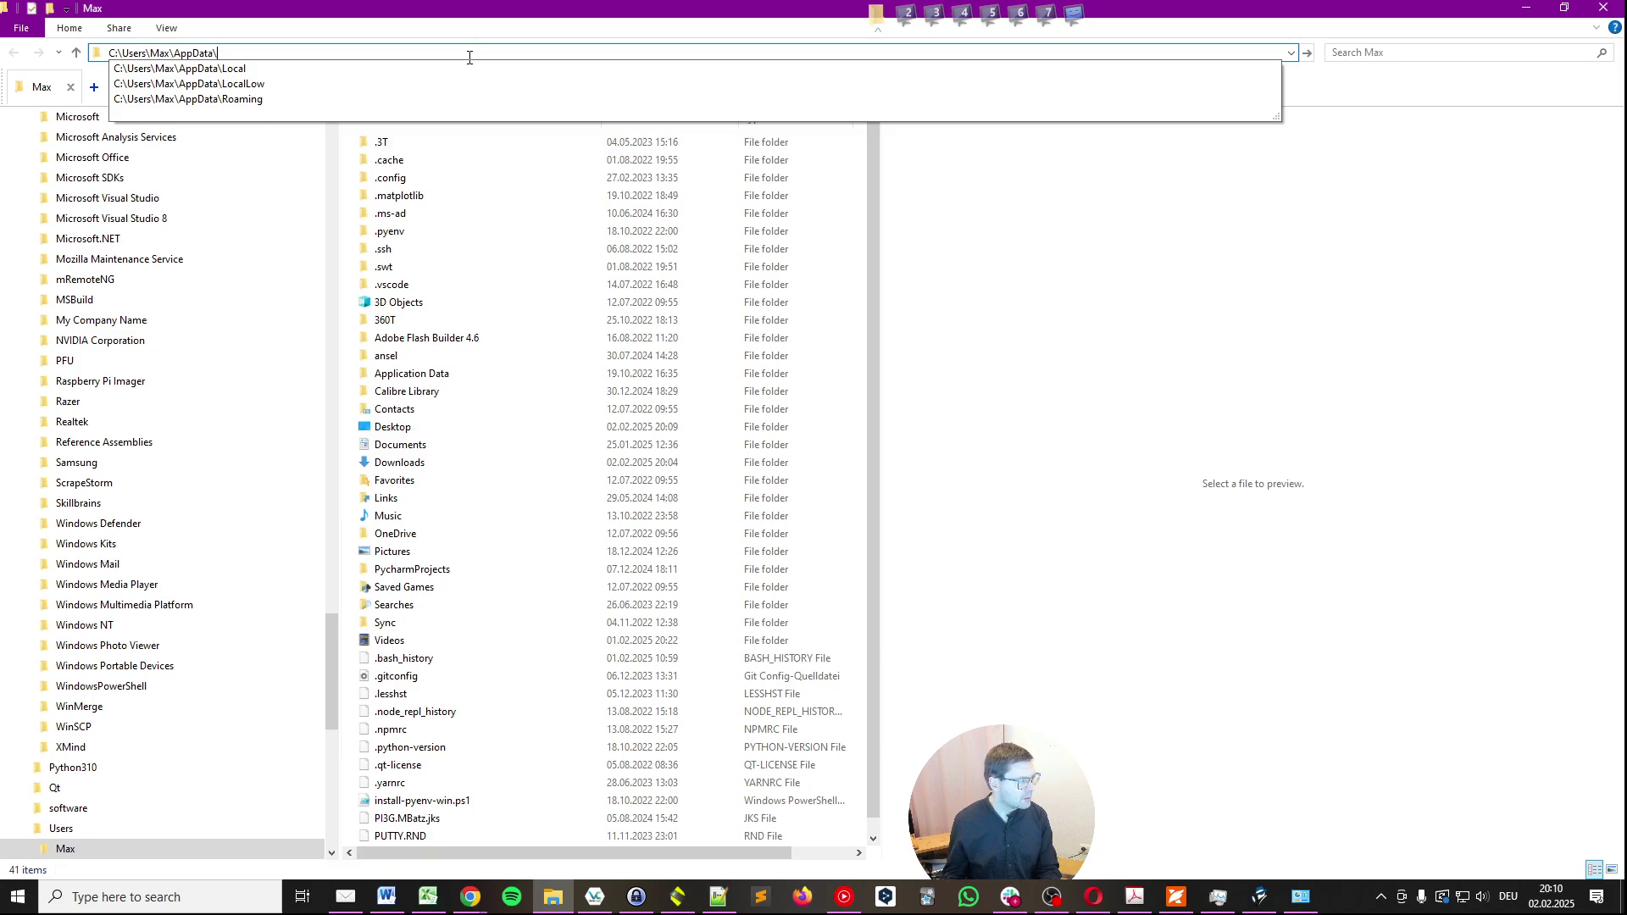
pyautogui.press('Down')
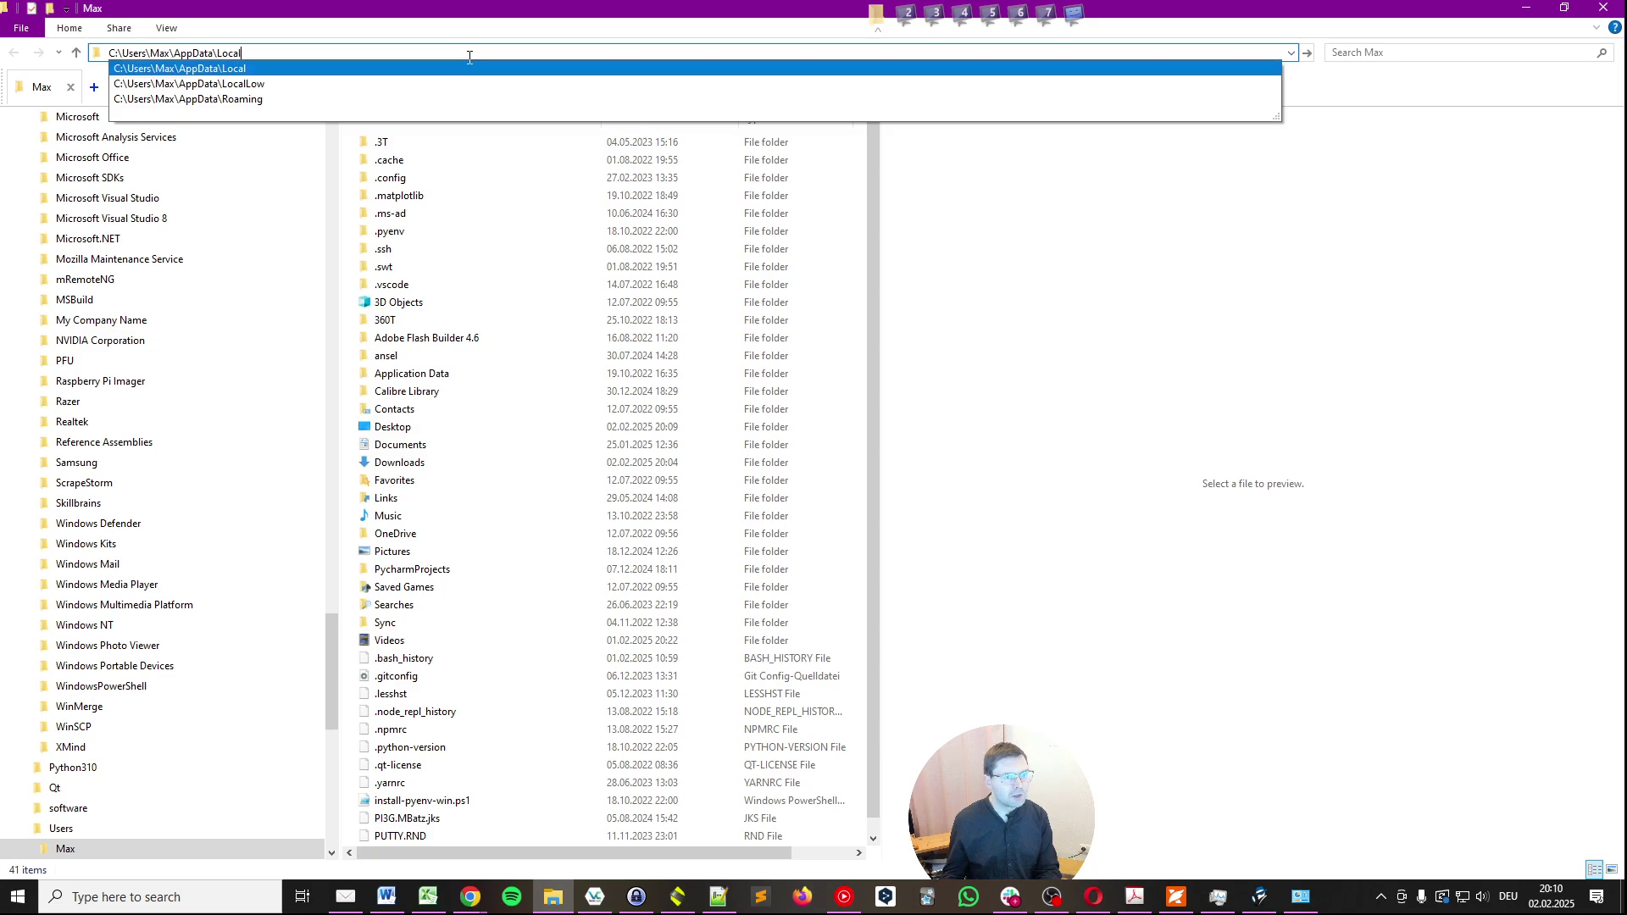
pyautogui.write('\\')
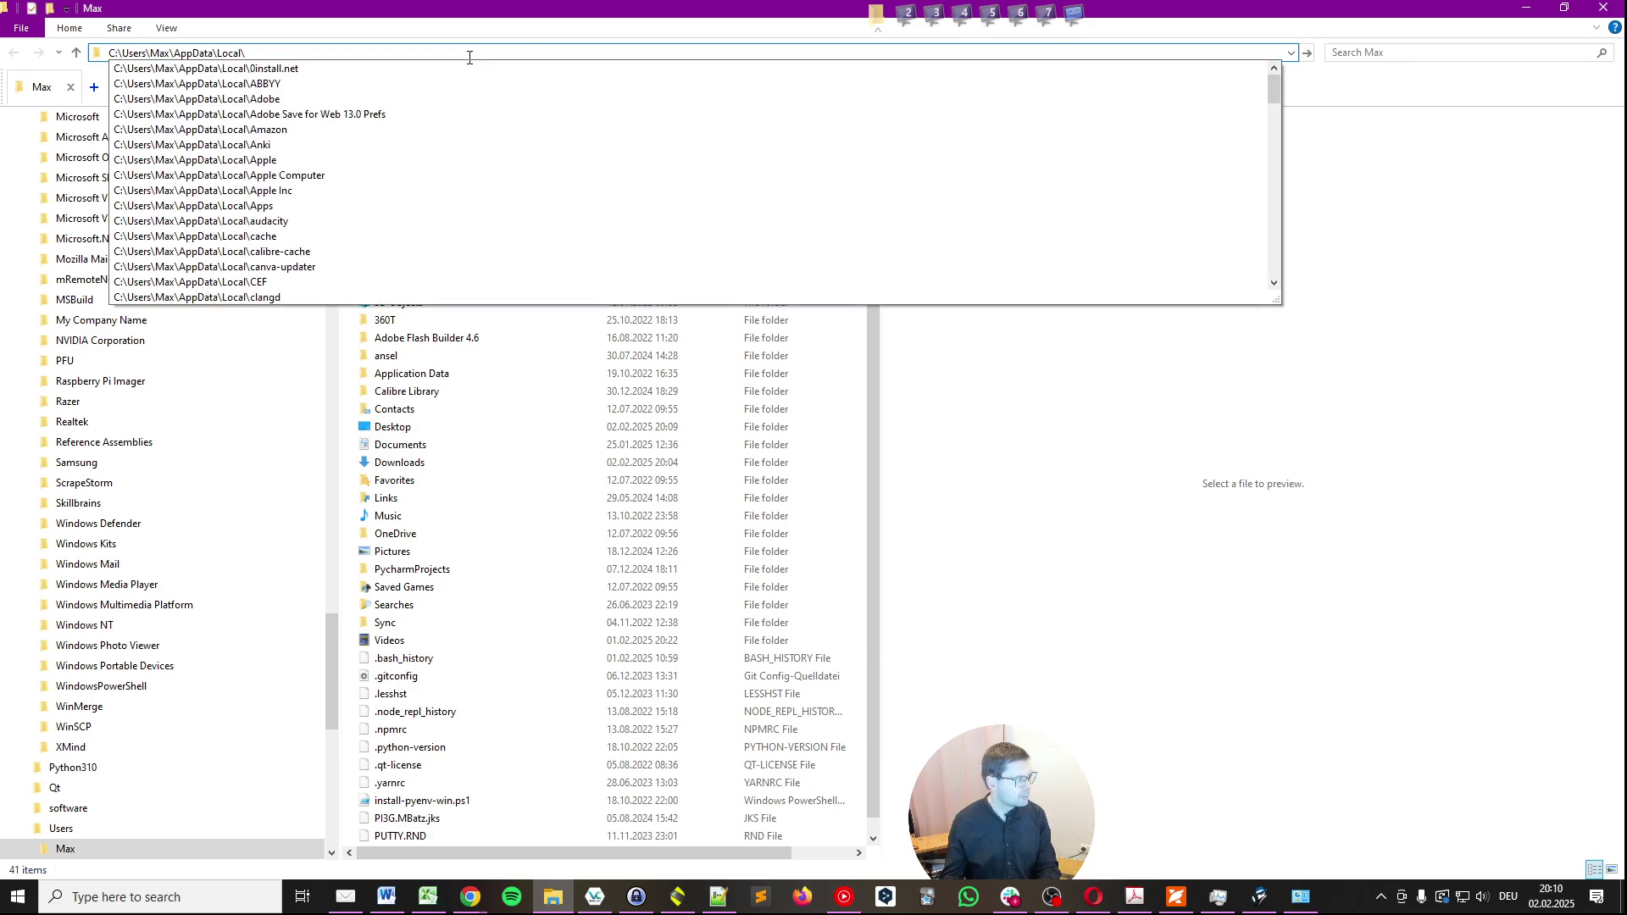
pyautogui.write('Pro')
pyautogui.press('Down')
pyautogui.press('Return')
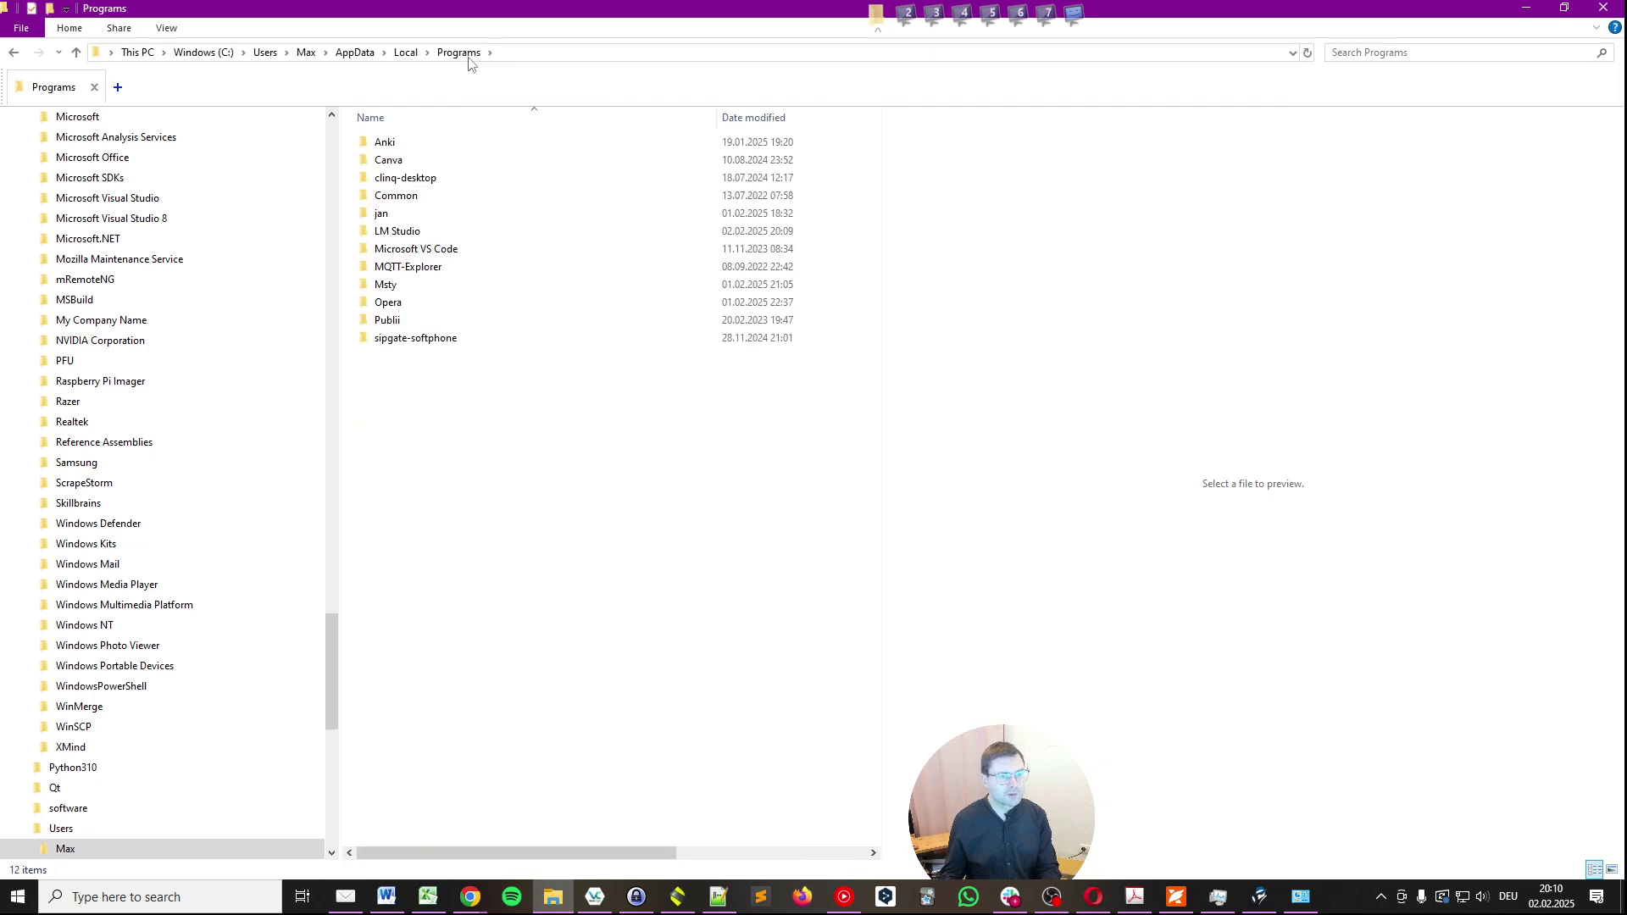
pyautogui.click(424, 233)
pyautogui.press('Delete')
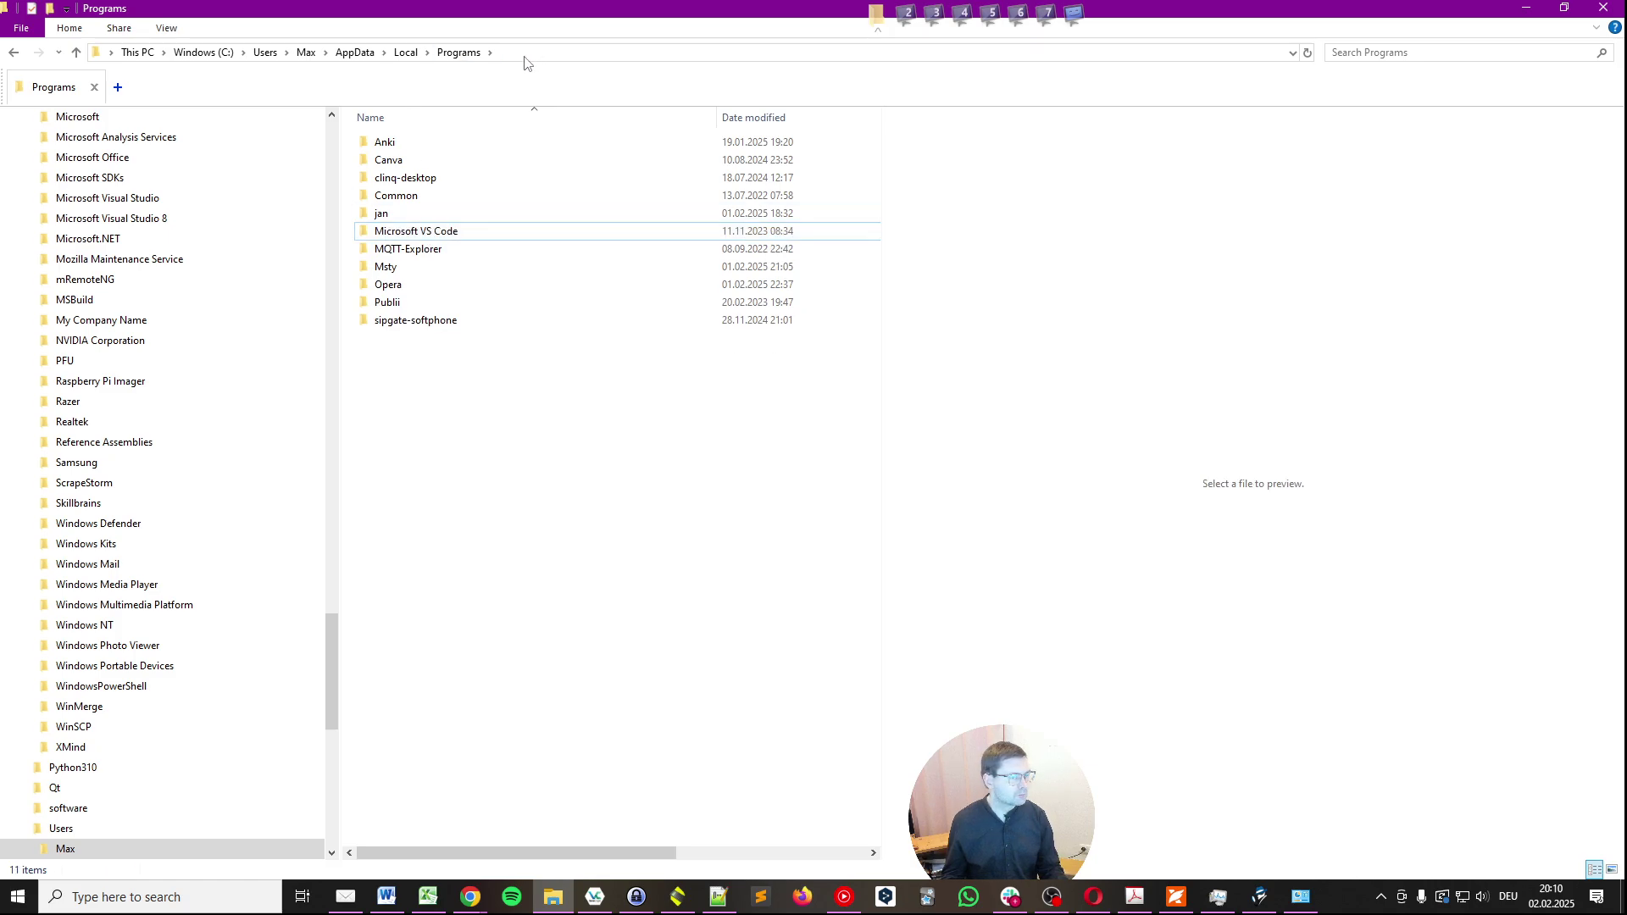
# Delete the LM Studio folder from AppData\Roaming.
pyautogui.click(355, 53)
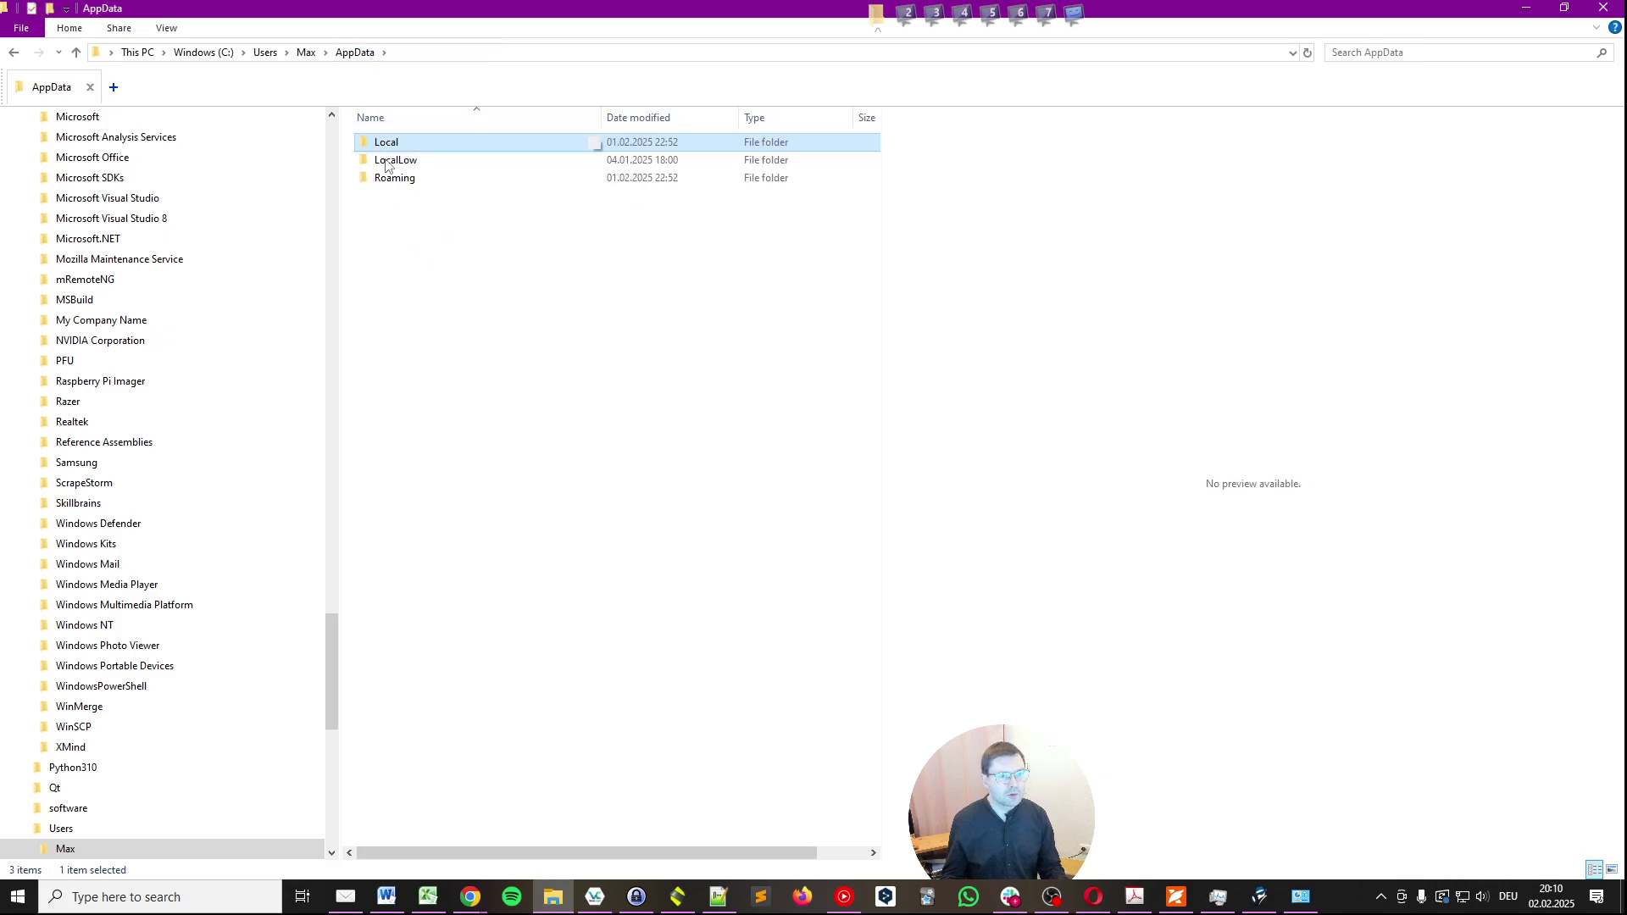
pyautogui.doubleClick(394, 177)
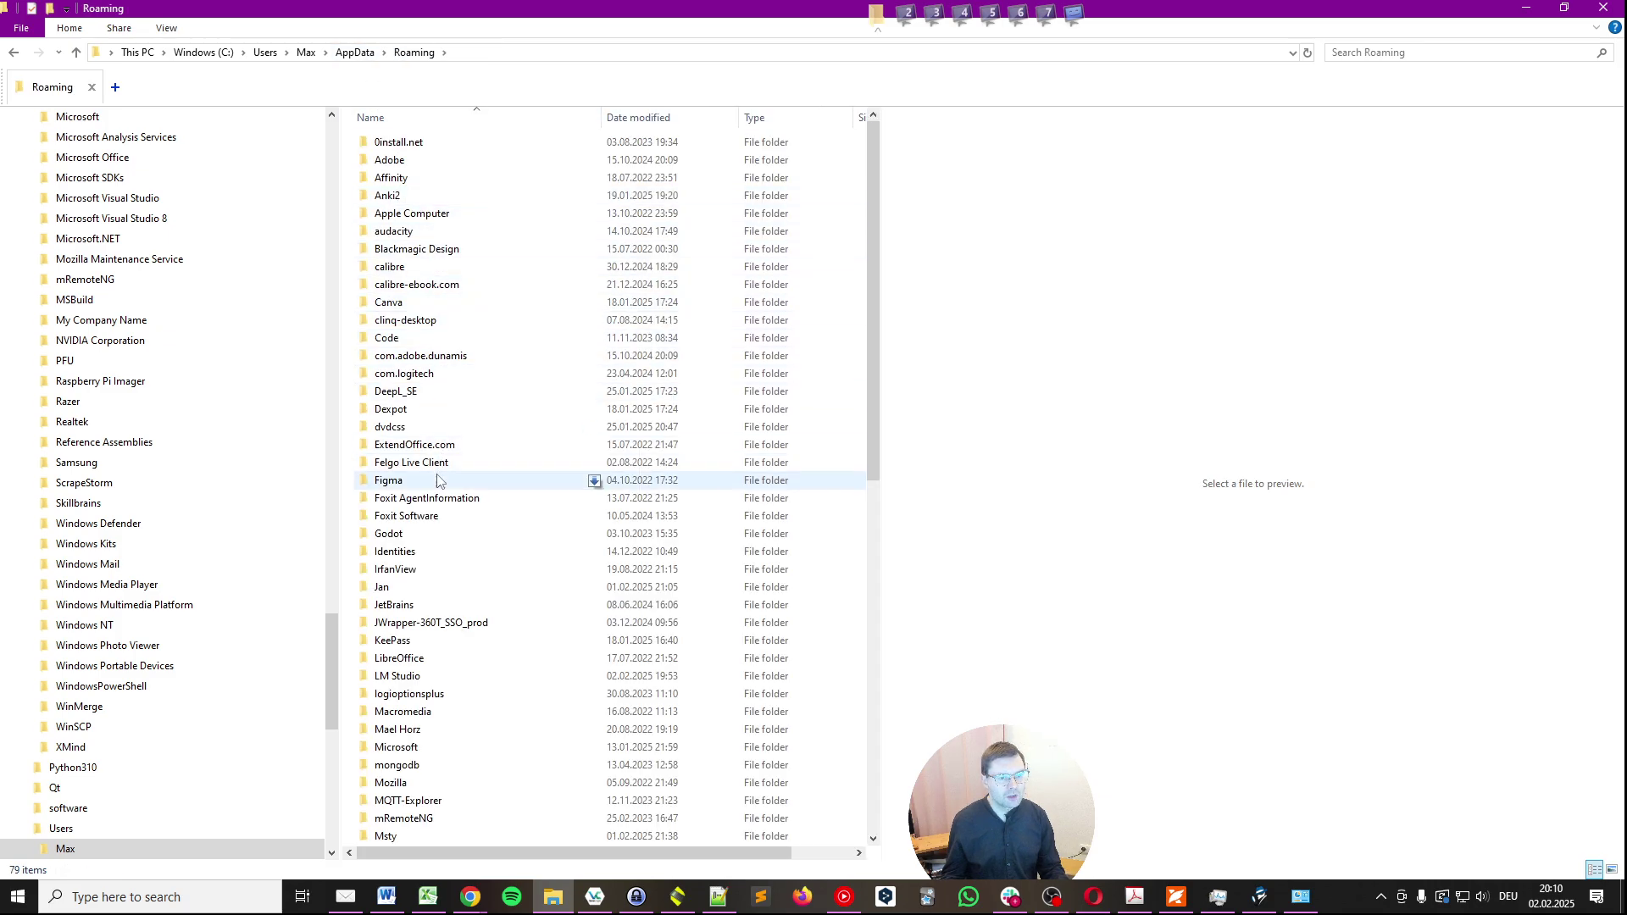
pyautogui.click(440, 676)
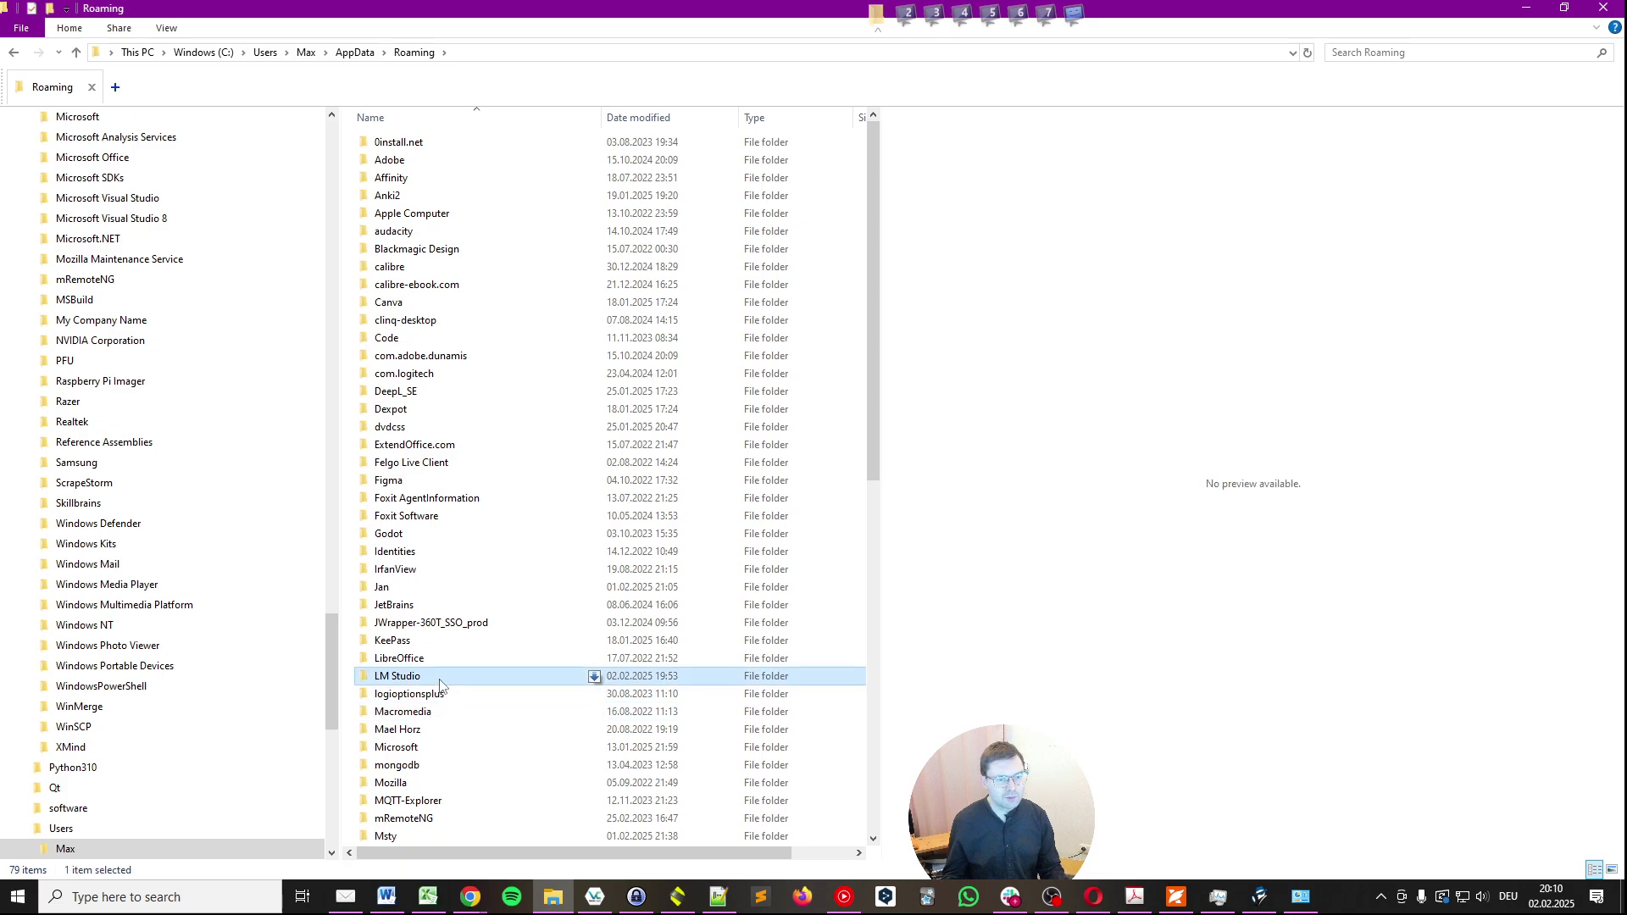
pyautogui.press('Delete')
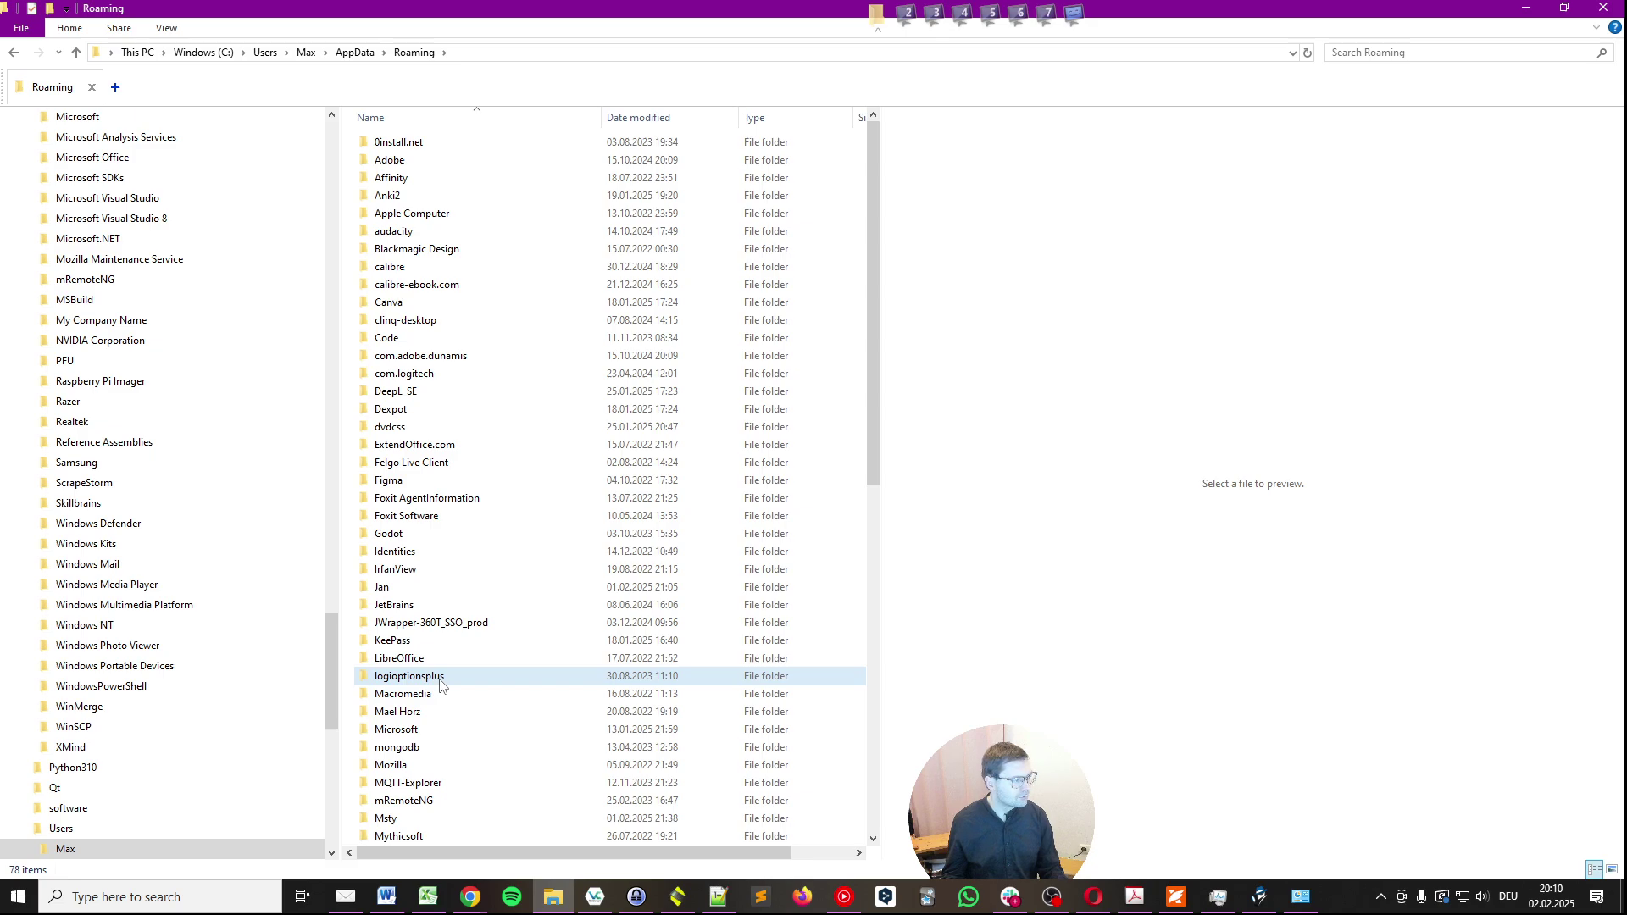
# Delete the lm-studio-updater folder from AppData\Local.
pyautogui.click(463, 53)
pyautogui.press('End')
pyautogui.hotkey('ctrl', 'shift', 'Left')
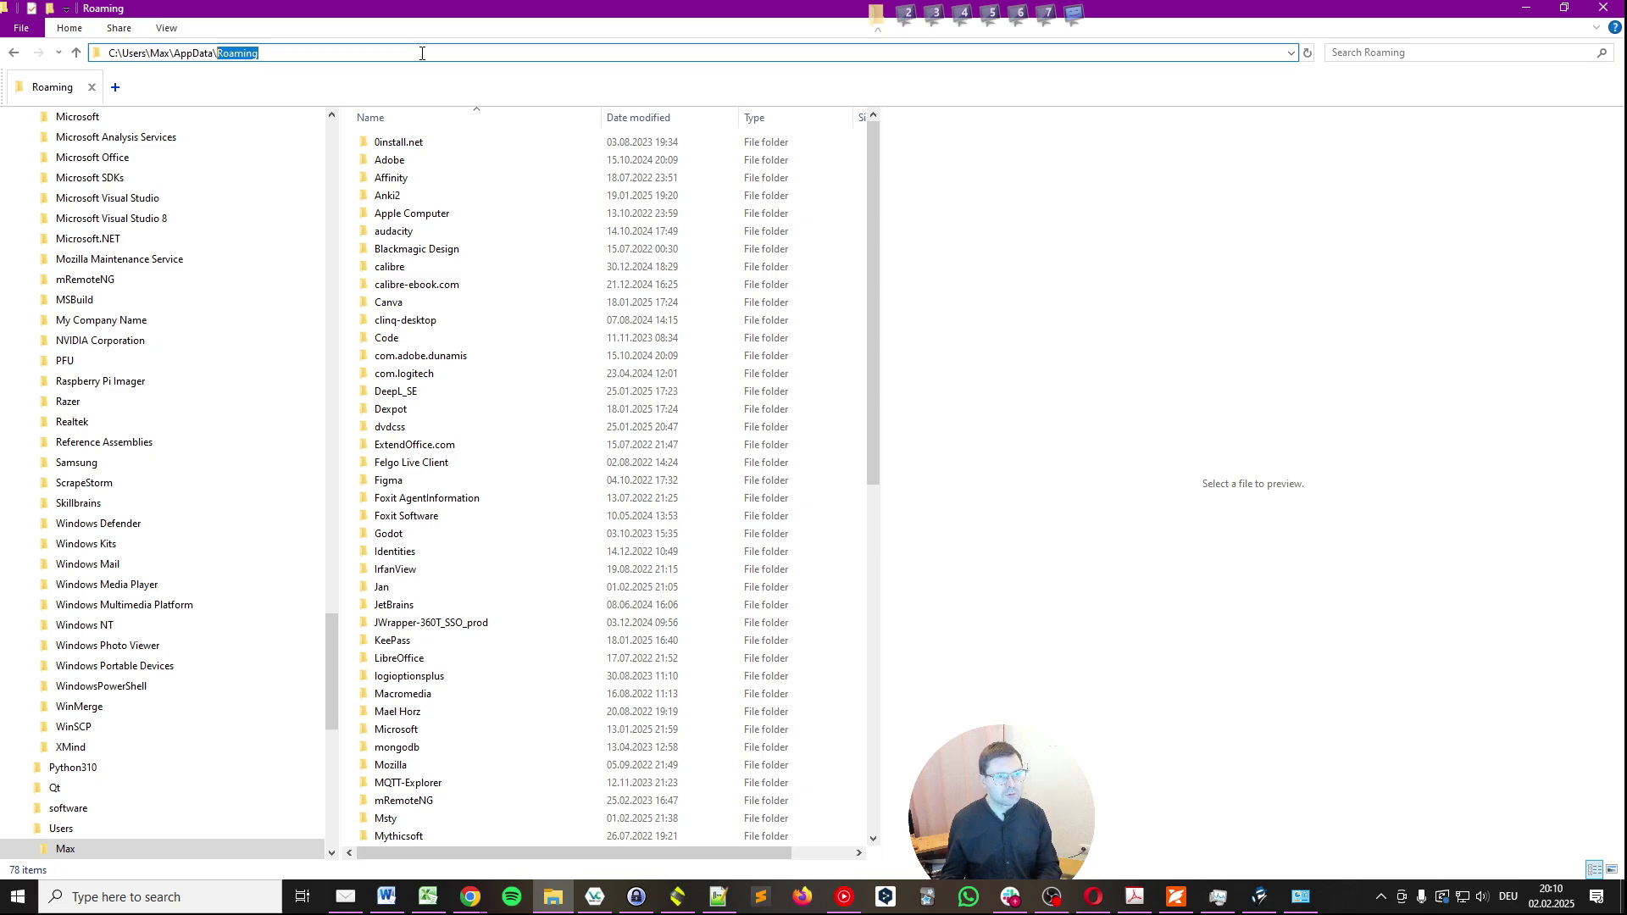
pyautogui.write('Local')
pyautogui.press('Return')
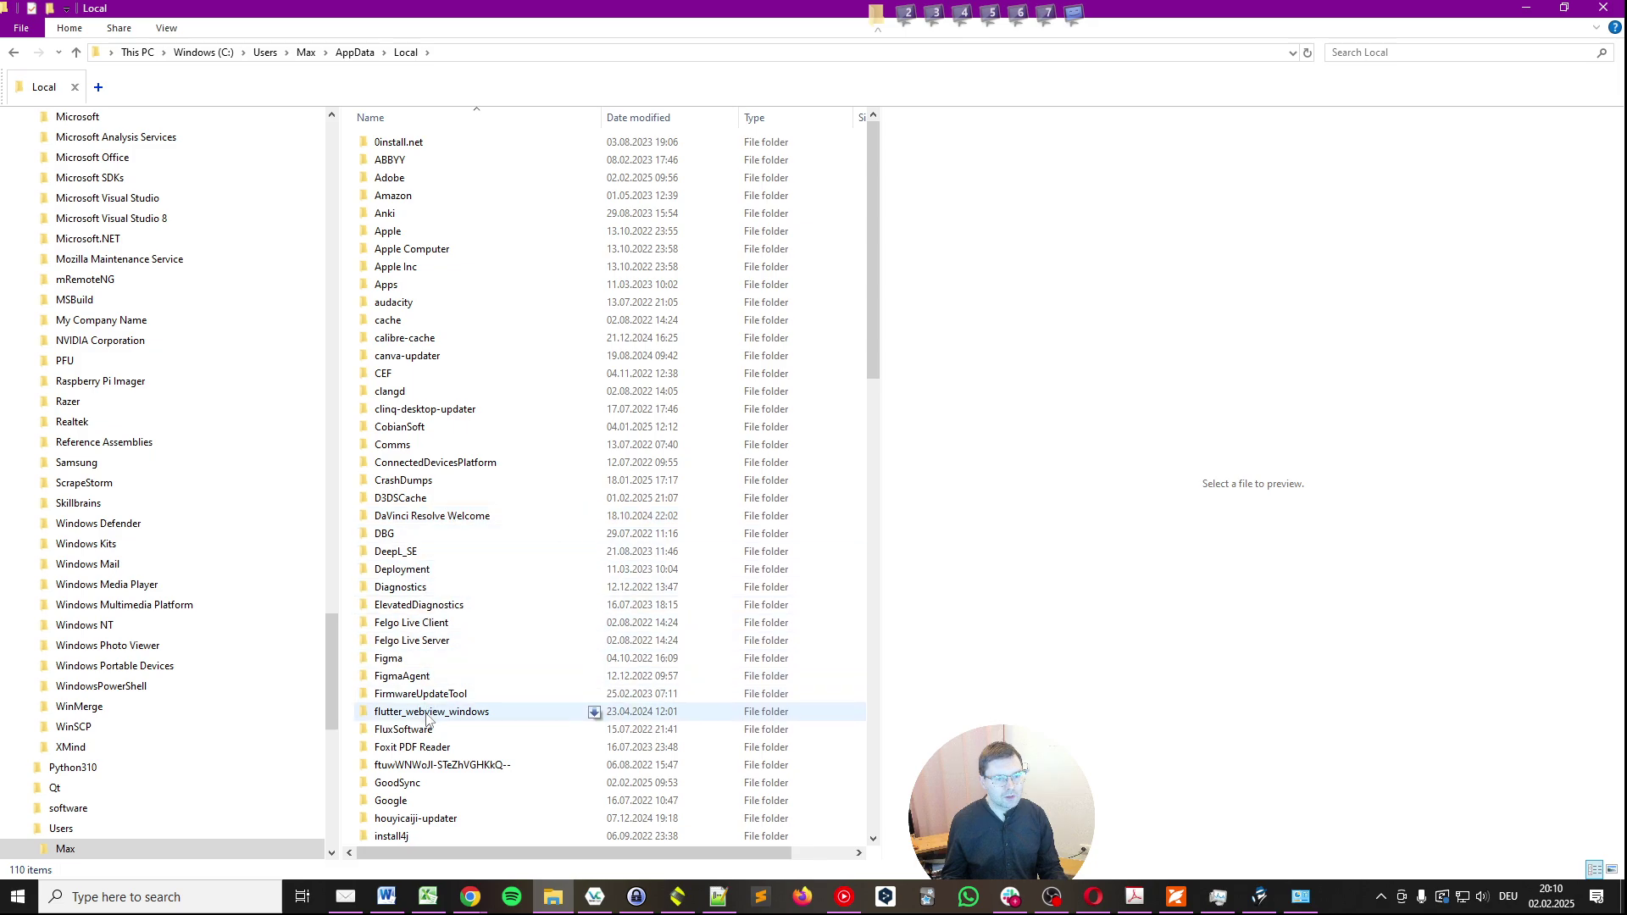
pyautogui.scroll(-3, 445, 636)
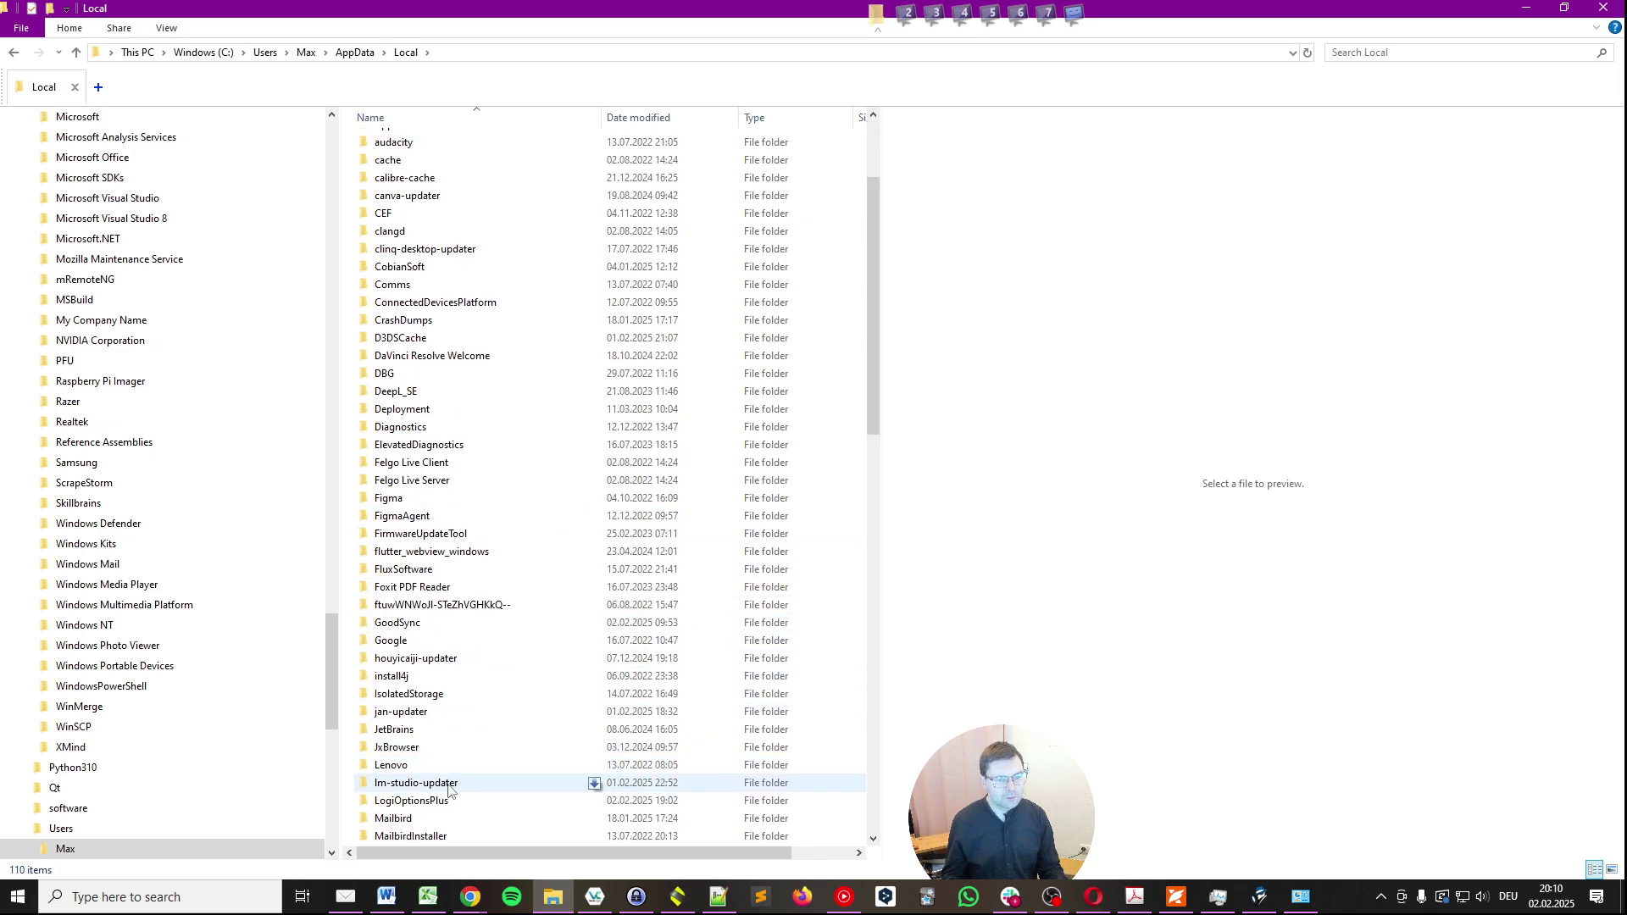
pyautogui.click(451, 784)
pyautogui.press('Delete')
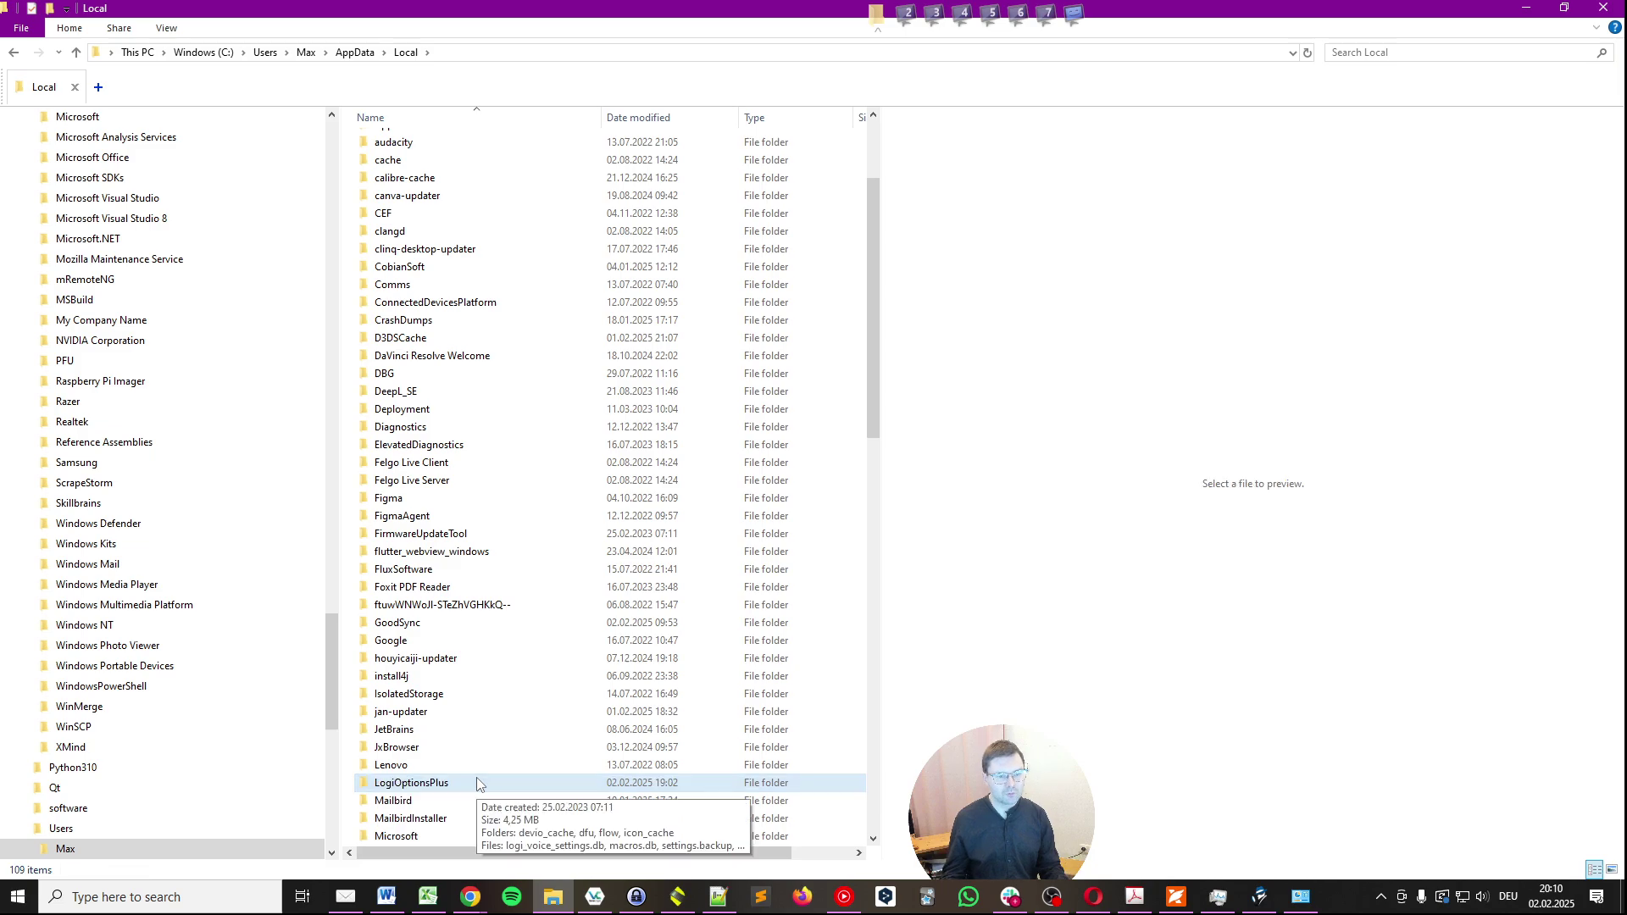